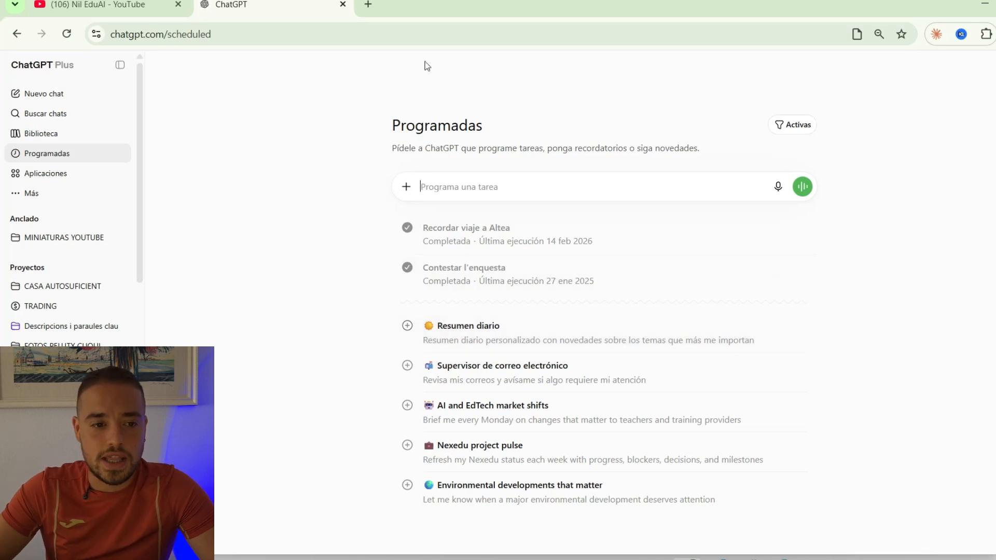
- Open Google Drive in a new browser tab
{"action": "left_click", "coordinate": [367, 5]}
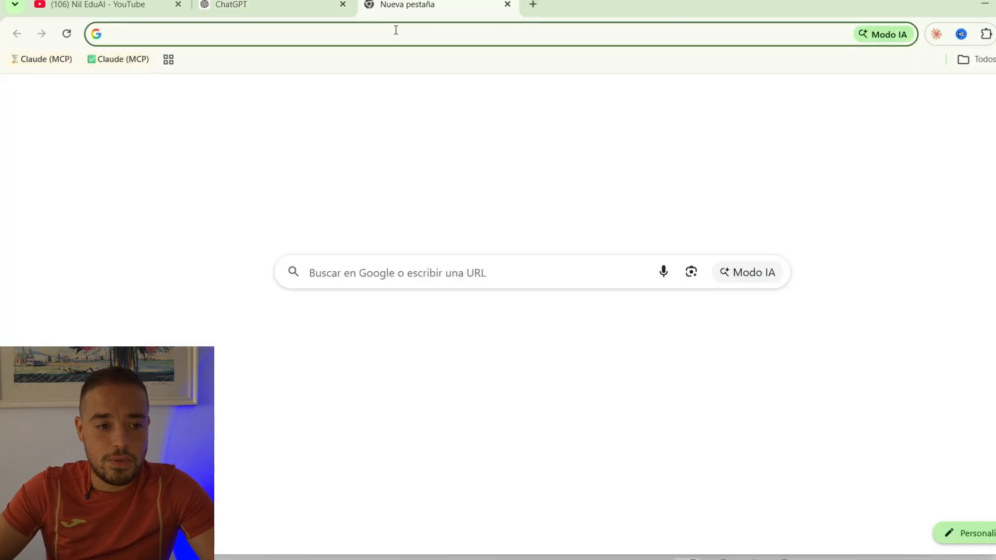
{"action": "type", "text": "driv"}
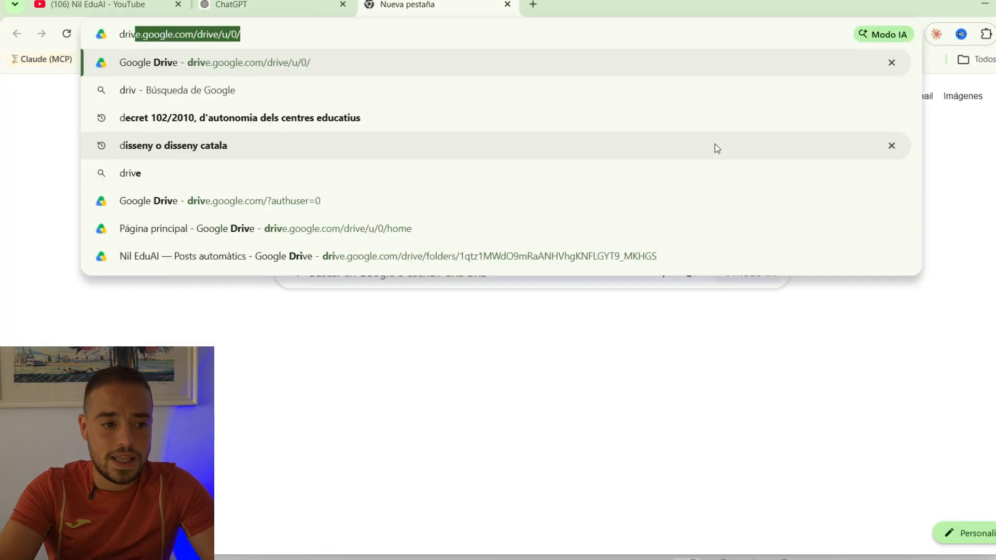
{"action": "key", "text": "Return"}
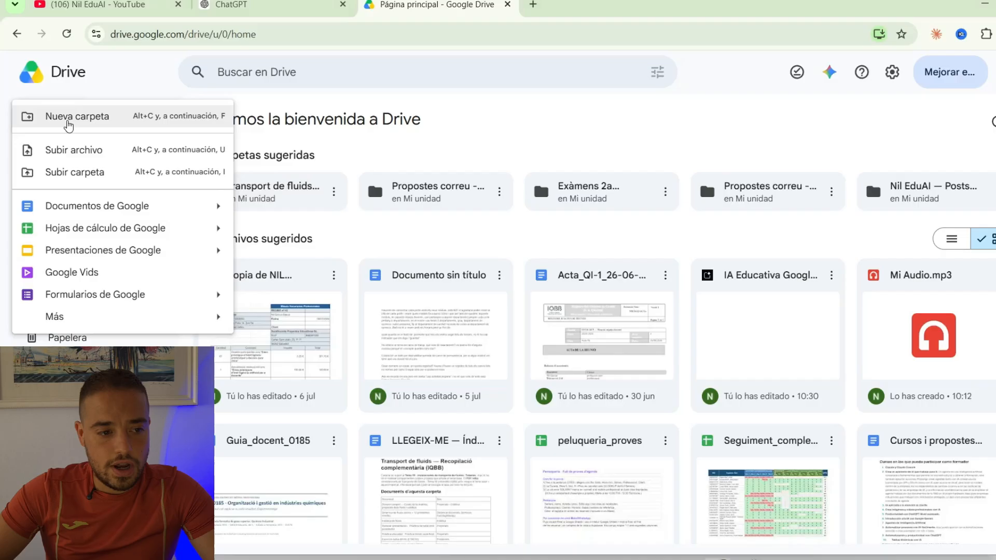
- Create a Drive folder named MATERIAL OPOS and open it
{"action": "left_click", "coordinate": [67, 117]}
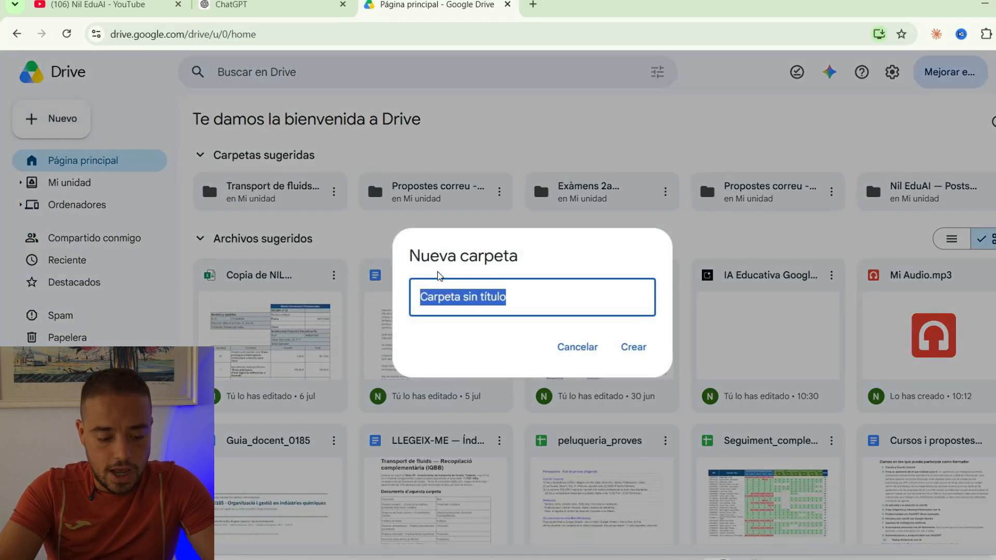
{"action": "type", "text": "MATERIAL OPOS"}
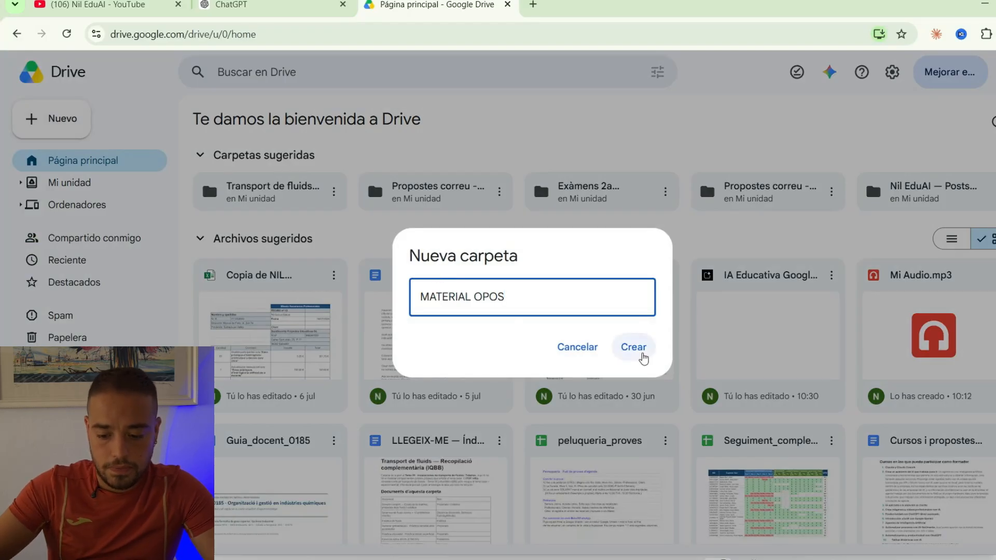
{"action": "left_click", "coordinate": [633, 347]}
{"action": "double_click", "coordinate": [767, 353]}
- Upload the PDFs 1 to 67 from the local Completo Operaciones Procesos folder into the MATERIAL OPOS folder
{"action": "left_click", "coordinate": [544, 553]}
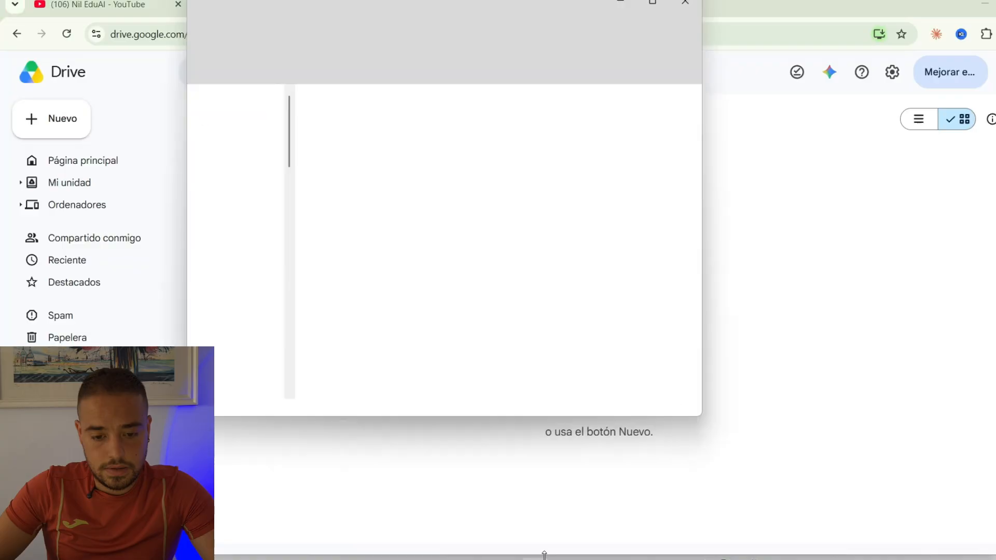
{"action": "scroll", "coordinate": [363, 161], "scroll_direction": "up", "scroll_amount": 10}
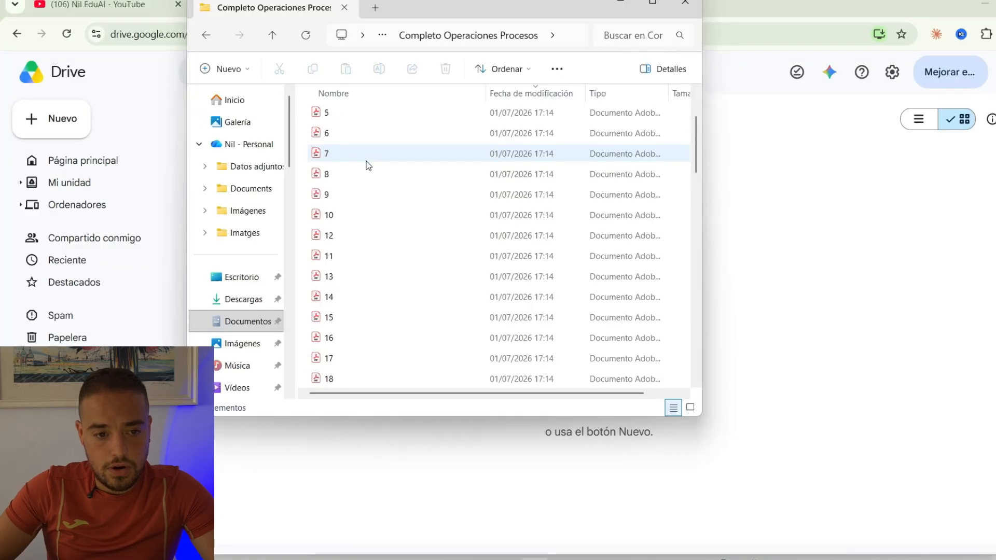
{"action": "scroll", "coordinate": [369, 155], "scroll_direction": "up", "scroll_amount": 2}
{"action": "left_click", "coordinate": [369, 134]}
{"action": "scroll", "coordinate": [402, 245], "scroll_direction": "down", "scroll_amount": 7}
{"action": "scroll", "coordinate": [423, 256], "scroll_direction": "down", "scroll_amount": 12}
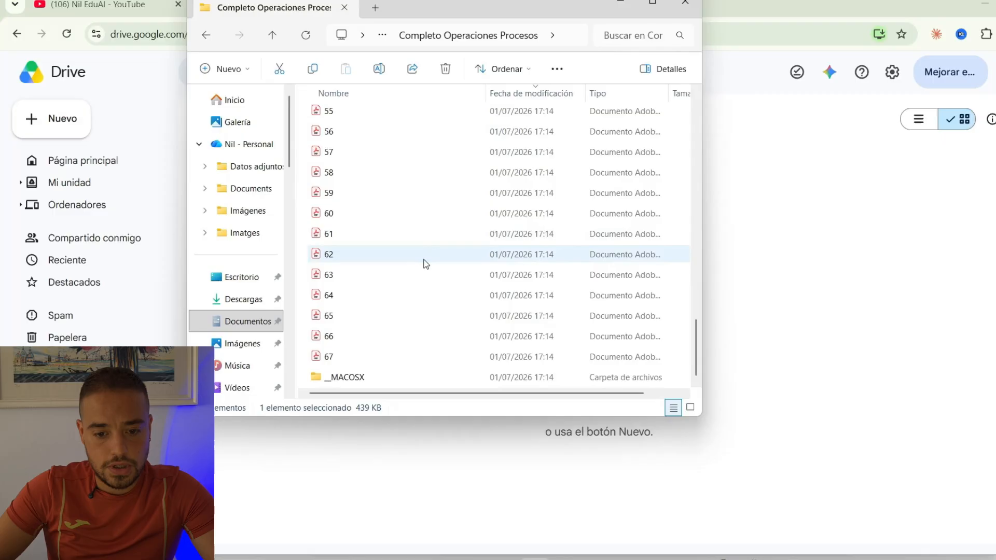
{"action": "left_click", "coordinate": [339, 357], "text": "shift"}
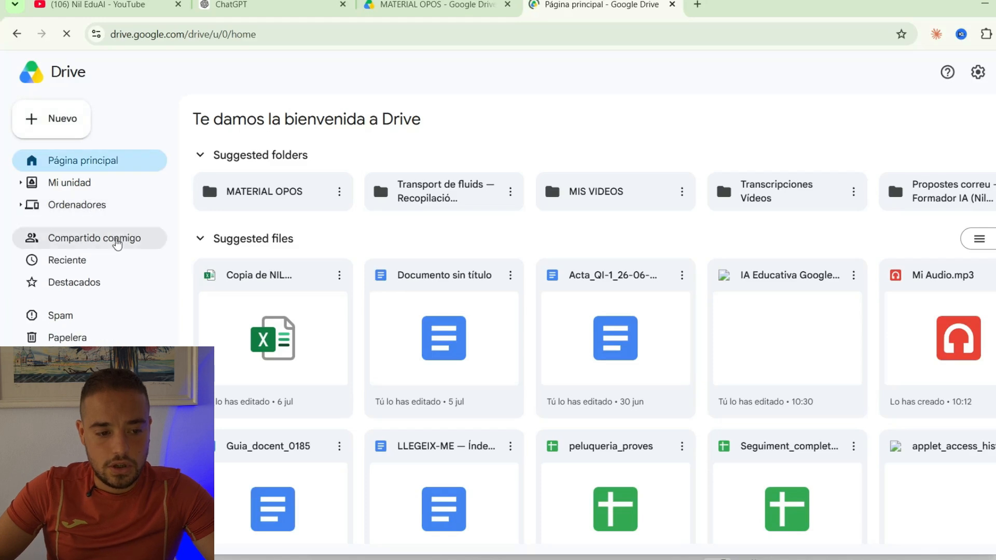
- View the items shared with this account, then return to MATERIAL OPOS and review the list of uploaded PDFs
{"action": "left_click", "coordinate": [118, 243]}
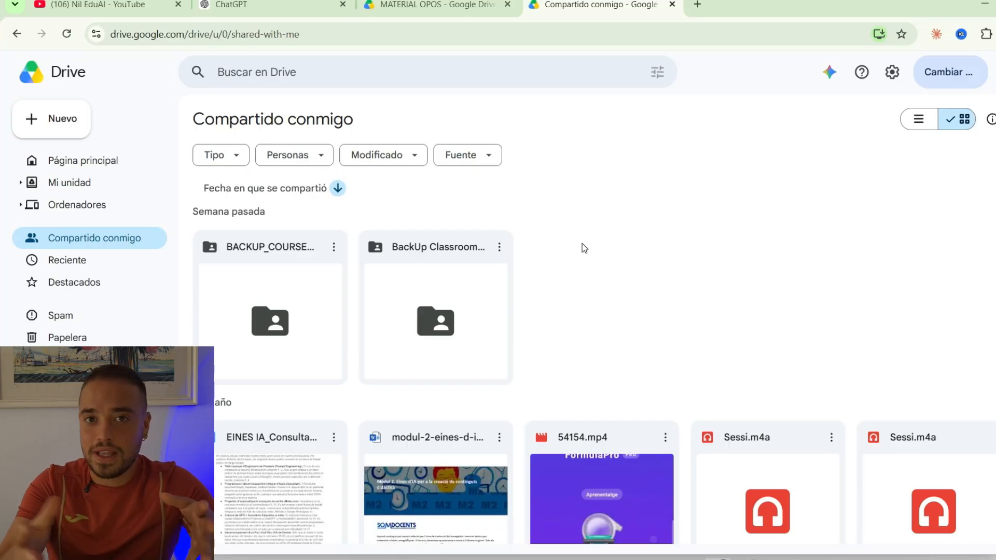
{"action": "left_click", "coordinate": [461, 5]}
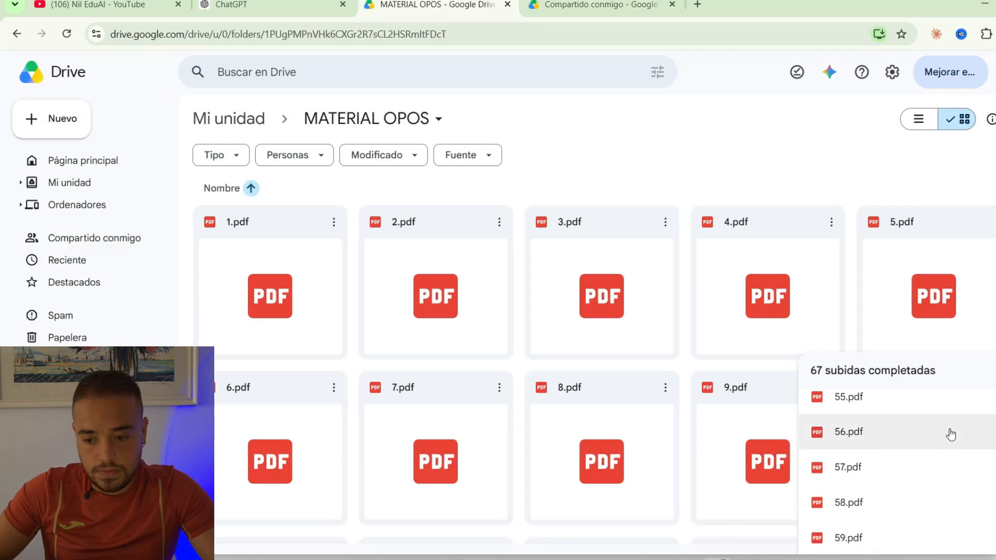
{"action": "scroll", "coordinate": [954, 431], "scroll_direction": "up", "scroll_amount": 11}
{"action": "scroll", "coordinate": [963, 422], "scroll_direction": "down", "scroll_amount": 13}
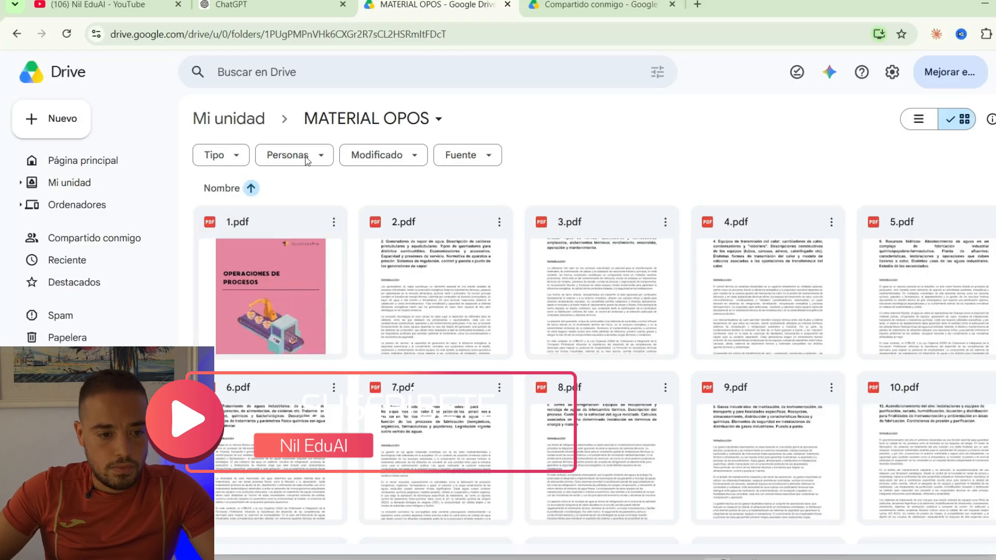
- Create a subfolder named TEMARIO LIBRO inside MATERIAL OPOS
{"action": "key", "text": "shift+f"}
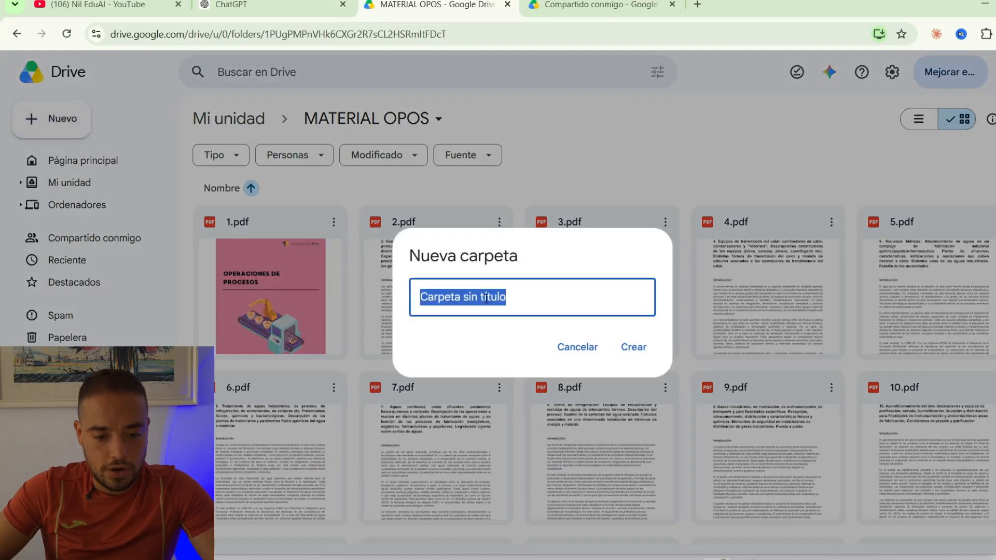
{"action": "type", "text": "TEMARI"}
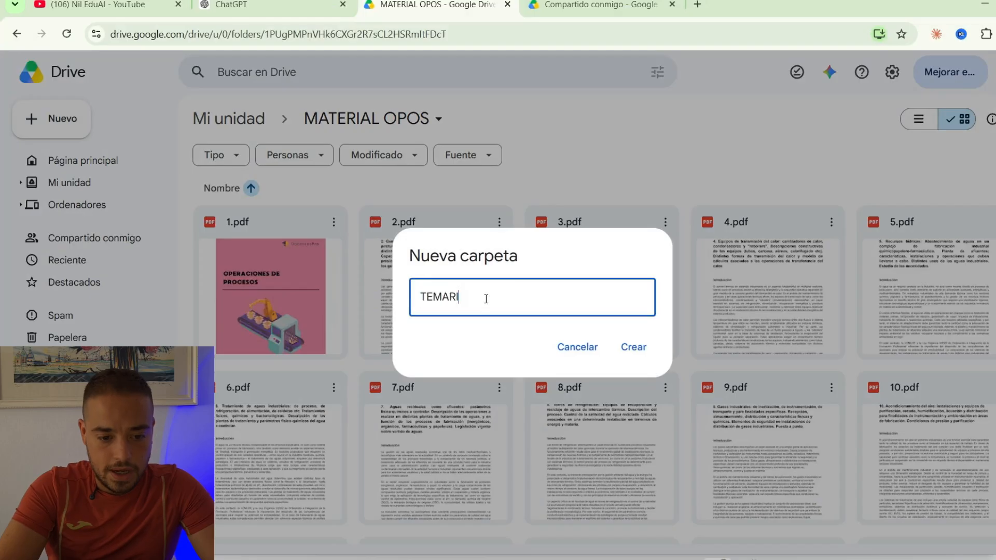
{"action": "type", "text": "O LIBRO"}
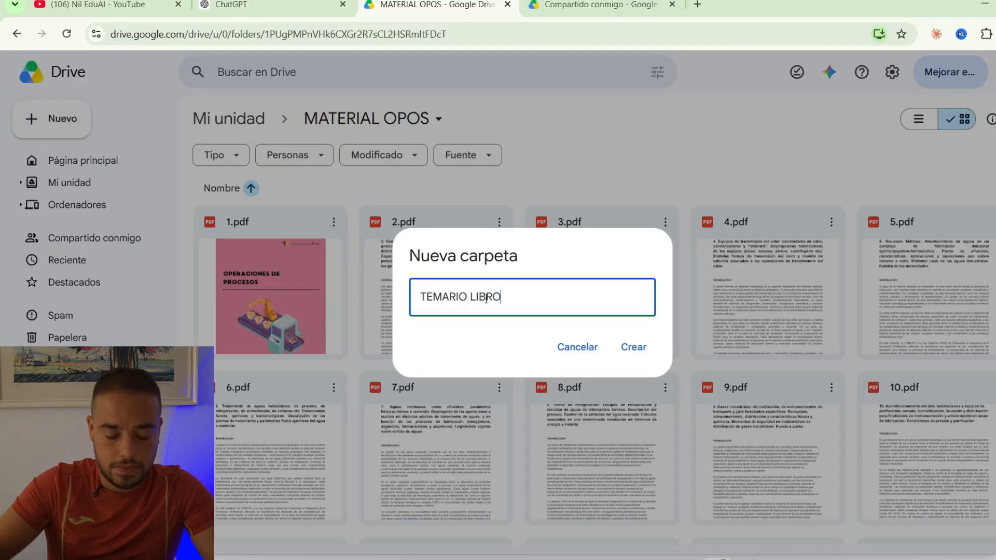
{"action": "left_click", "coordinate": [639, 353]}
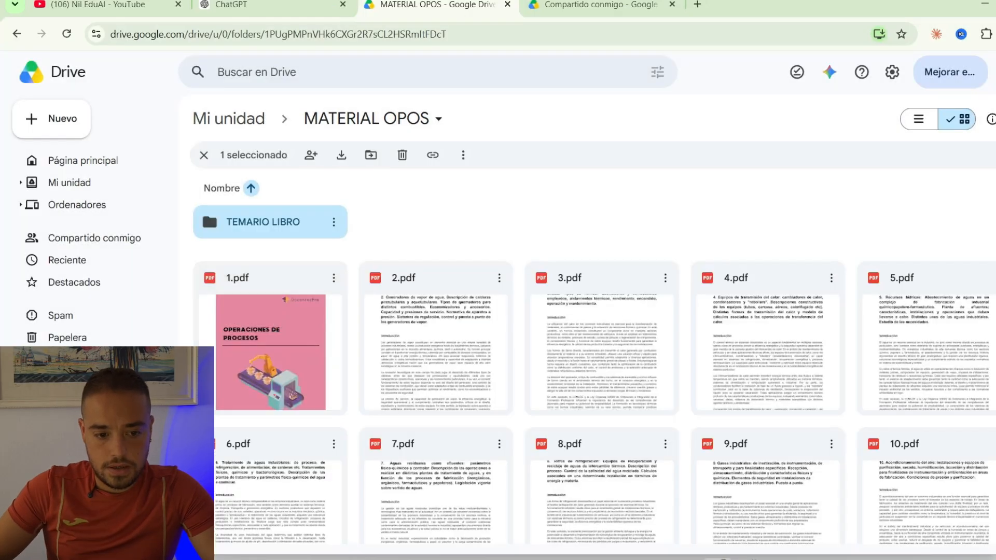
- Move all the PDFs from 1 to 67 in MATERIAL OPOS into the TEMARIO LIBRO folder
{"action": "scroll", "coordinate": [841, 400], "scroll_direction": "down", "scroll_amount": 20}
{"action": "scroll", "coordinate": [895, 342], "scroll_direction": "down", "scroll_amount": 6}
{"action": "scroll", "coordinate": [895, 342], "scroll_direction": "down", "scroll_amount": 3}
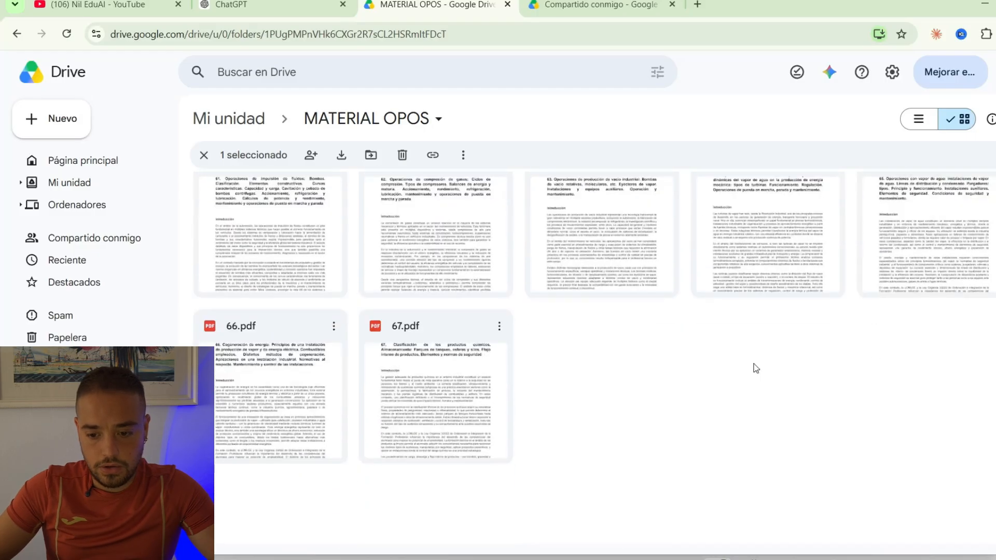
- Create another subfolder in MATERIAL OPOS and rename it TEORÍA COMPLEMENTARIA
{"action": "left_click", "coordinate": [58, 119]}
{"action": "left_click", "coordinate": [78, 126]}
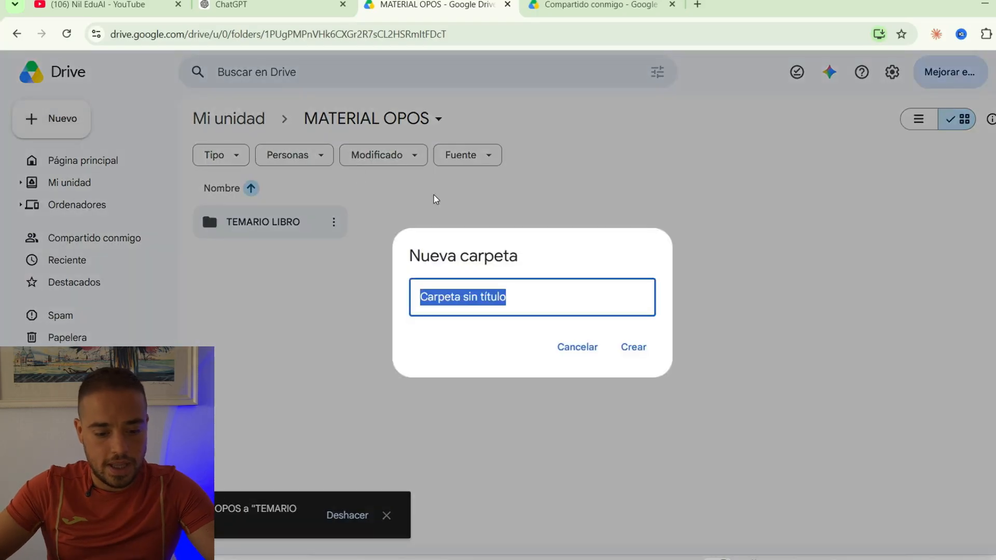
{"action": "type", "text": "MAT"}
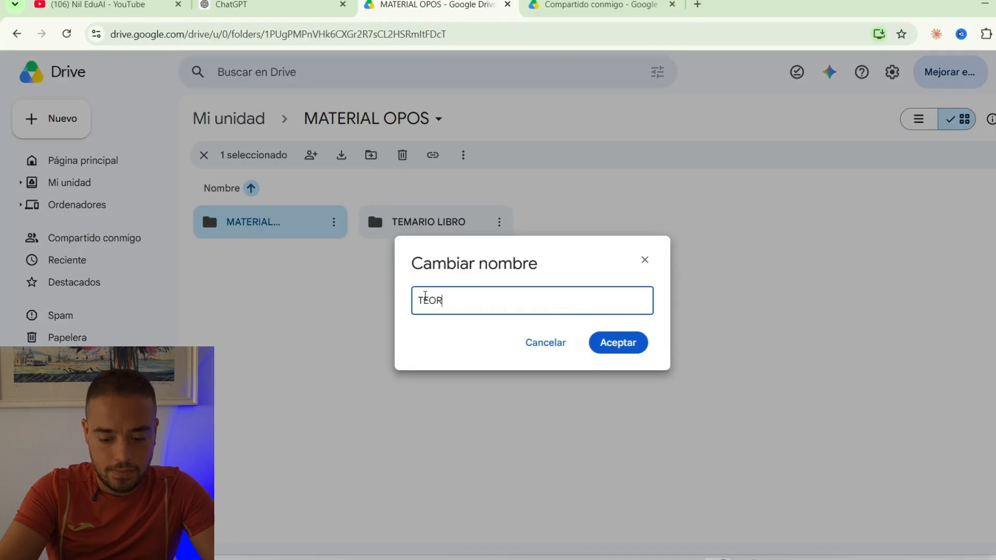
{"action": "type", "text": "ÍA COMPLEMENTARIA"}
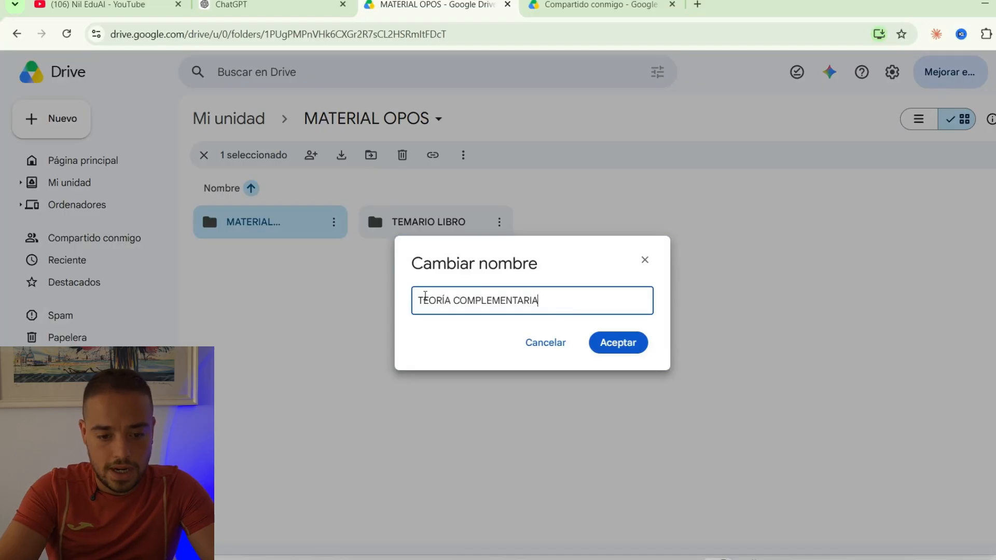
{"action": "left_click", "coordinate": [618, 344]}
- Create a subfolder named EJERCICIOS COMPLEMENTARIOS in MATERIAL OPOS
{"action": "left_click", "coordinate": [52, 120]}
{"action": "left_click", "coordinate": [104, 122]}
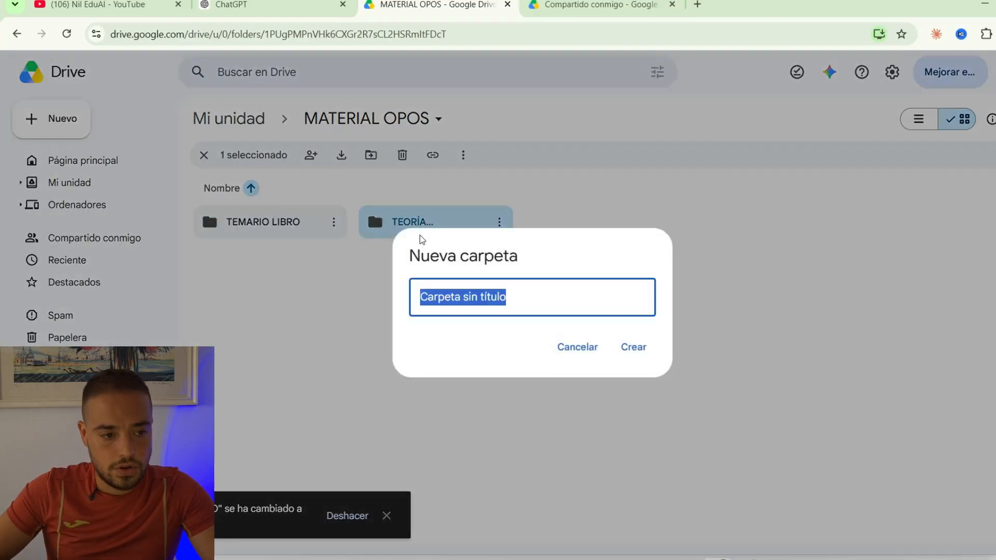
{"action": "type", "text": "EJERCICIOS"}
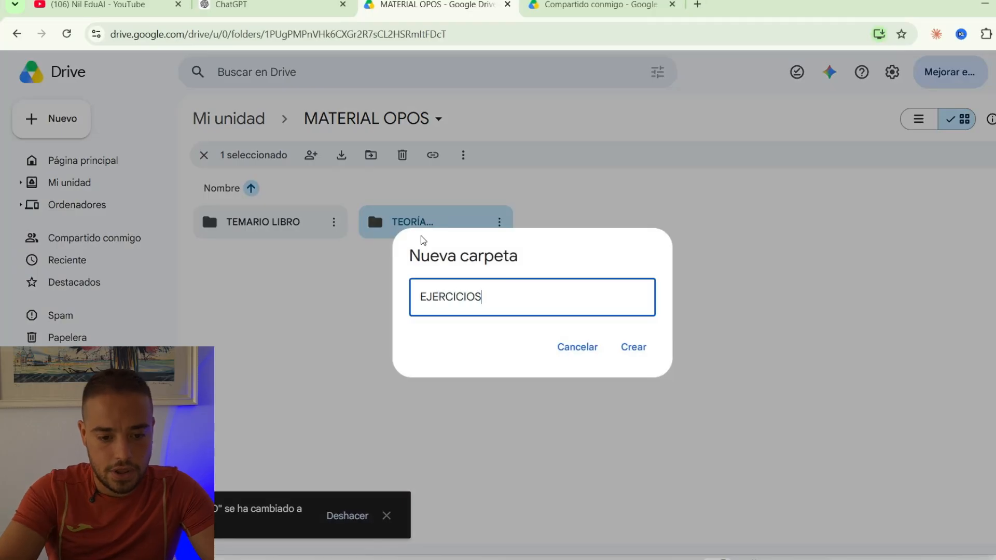
{"action": "type", "text": " COMPLEMENTARIOS"}
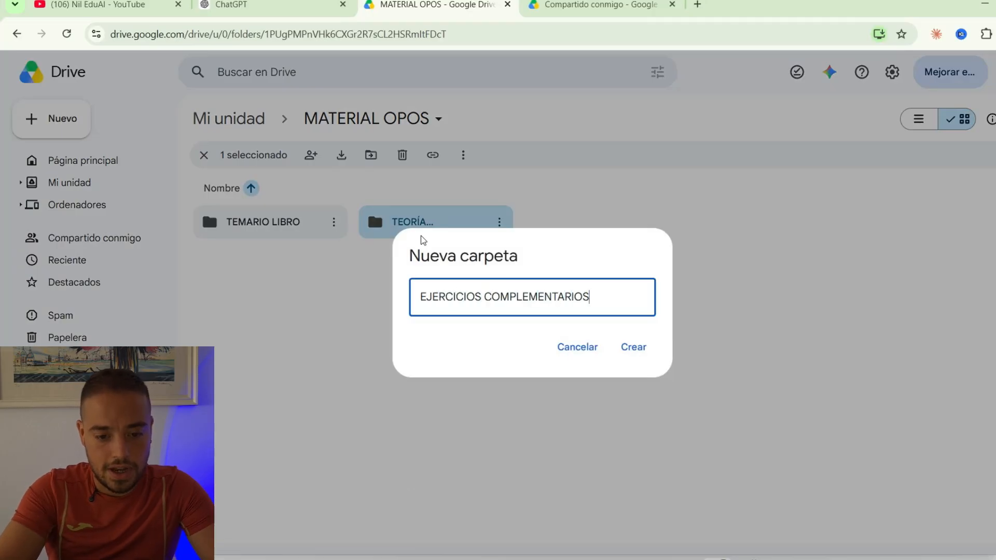
{"action": "left_click", "coordinate": [631, 347]}
- Create a subfolder named TEMARIO AMPLIADO in MATERIAL OPOS
{"action": "left_click", "coordinate": [66, 118]}
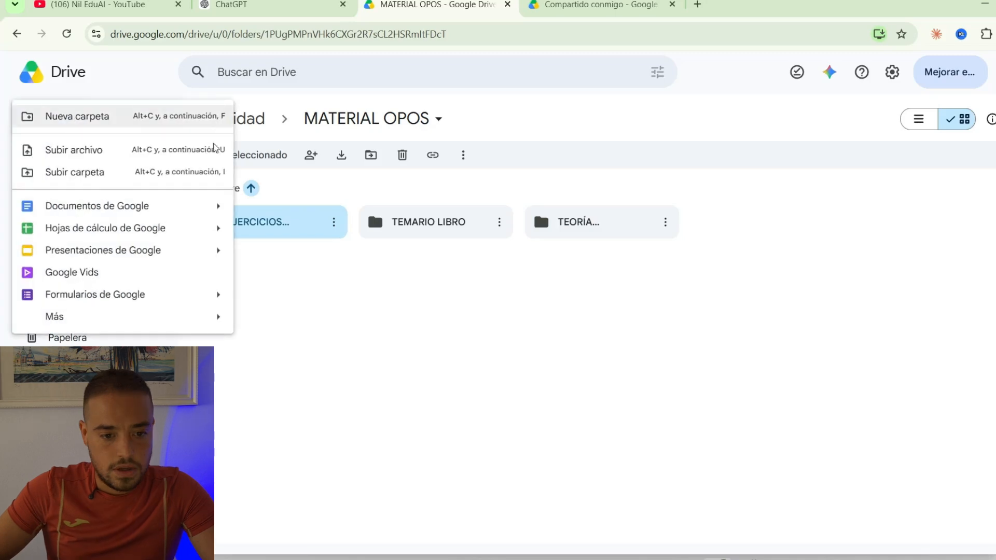
{"action": "left_click", "coordinate": [113, 121]}
{"action": "type", "text": "TEM"}
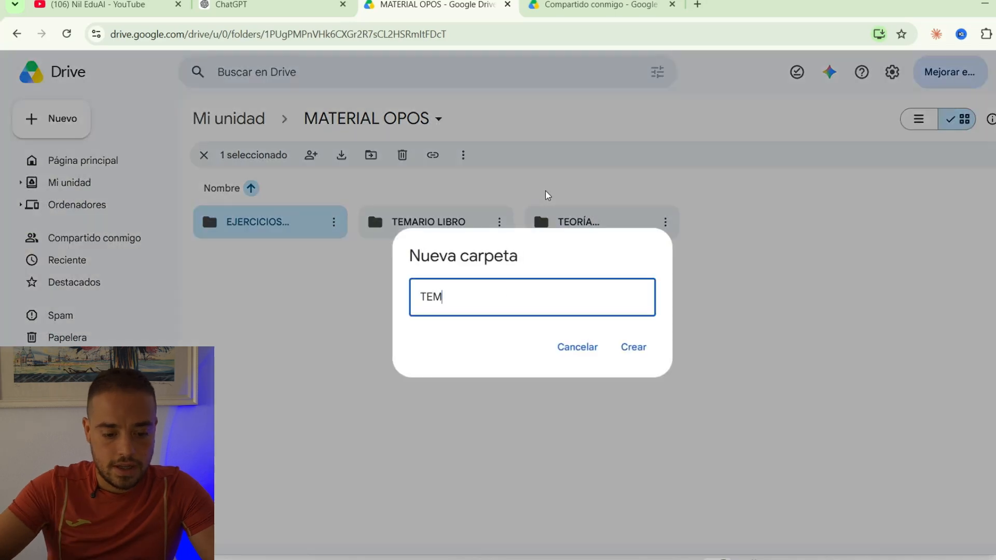
{"action": "type", "text": "ARIO AMPLIADO"}
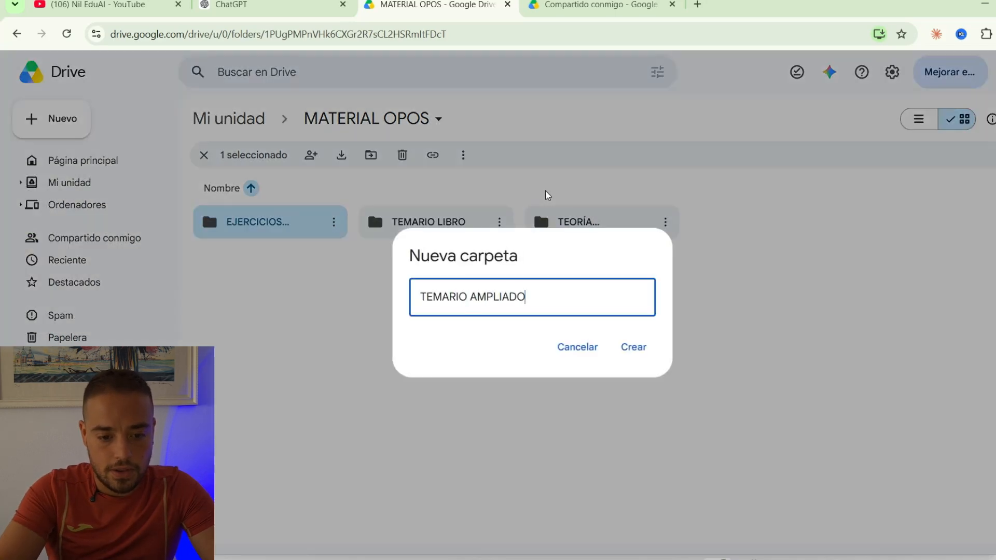
{"action": "key", "text": "Return"}
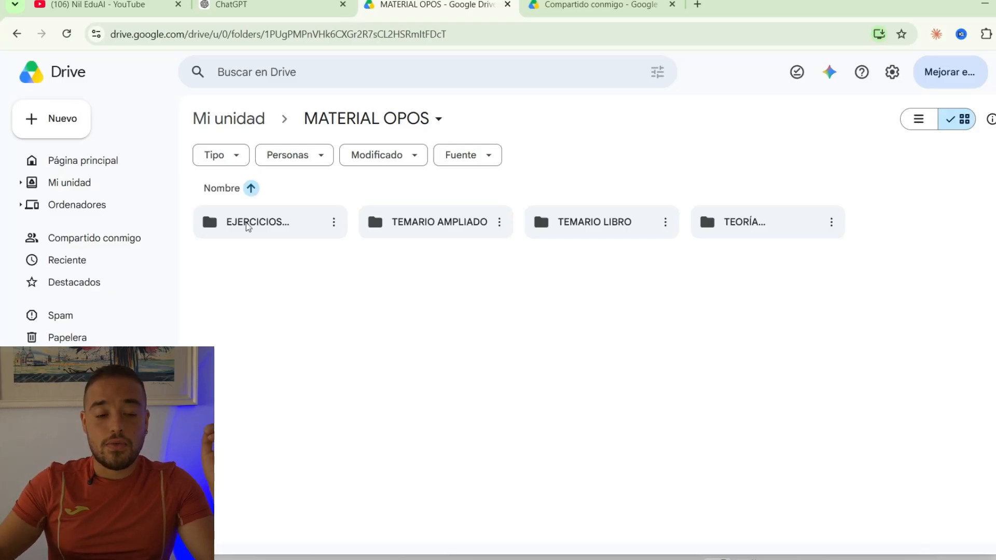
- Look inside the TEMARIO AMPLIADO and TEMARIO LIBRO folders and preview 2.pdf from TEMARIO LIBRO
{"action": "double_click", "coordinate": [486, 238]}
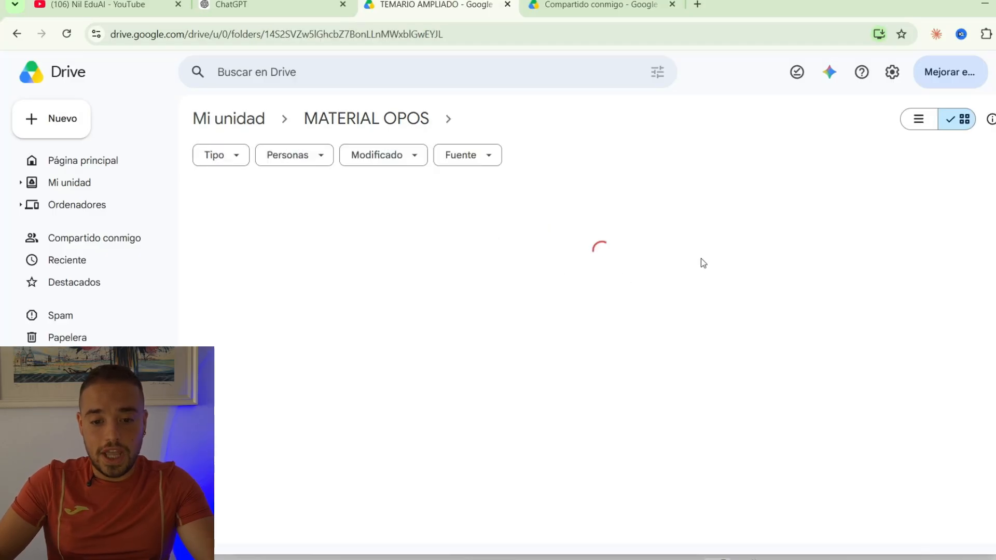
{"action": "left_click", "coordinate": [372, 120]}
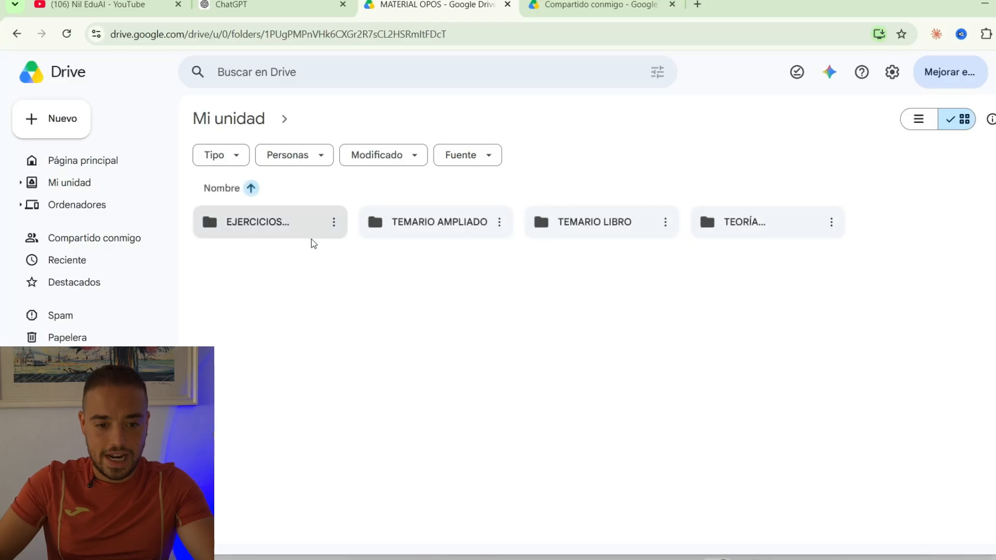
{"action": "double_click", "coordinate": [591, 230]}
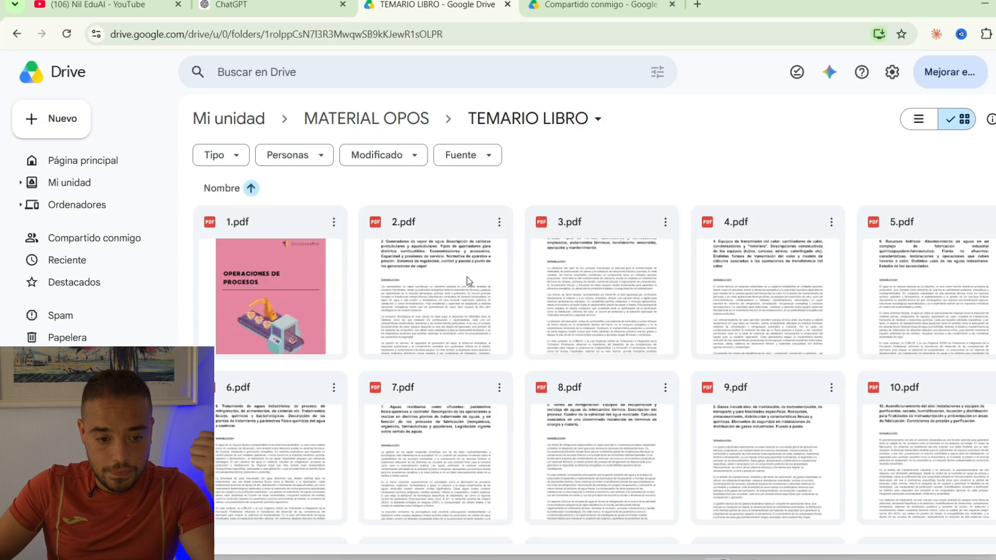
{"action": "double_click", "coordinate": [465, 294]}
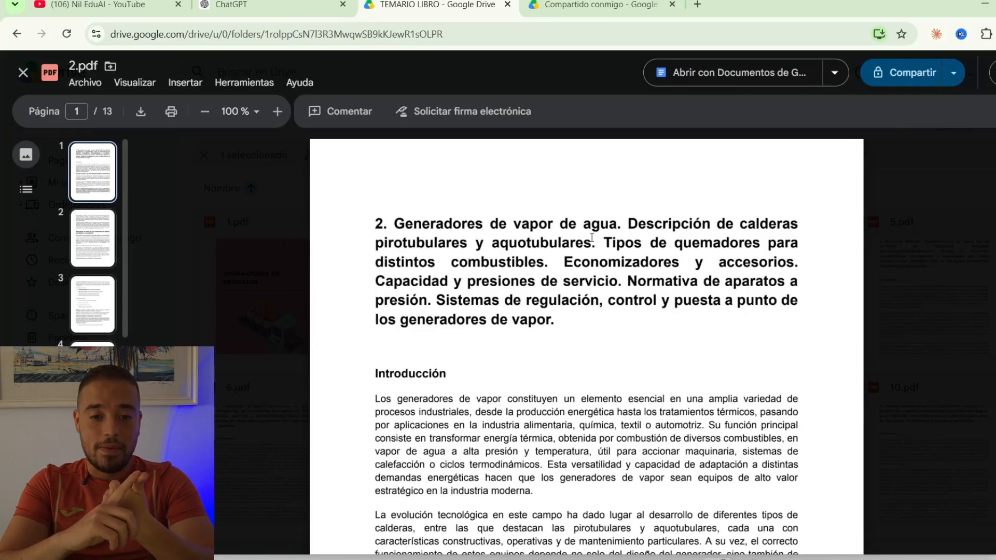
- Review the items shared with this account and the TEMARIO LIBRO contents, then return to the MATERIAL OPOS folder
{"action": "left_click", "coordinate": [604, 6]}
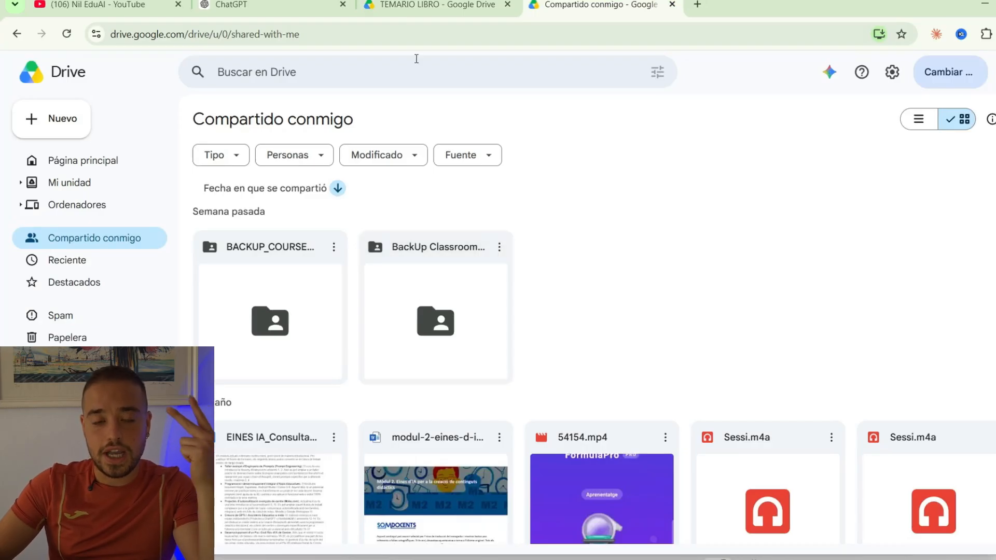
{"action": "left_click", "coordinate": [430, 6]}
{"action": "left_click", "coordinate": [260, 244]}
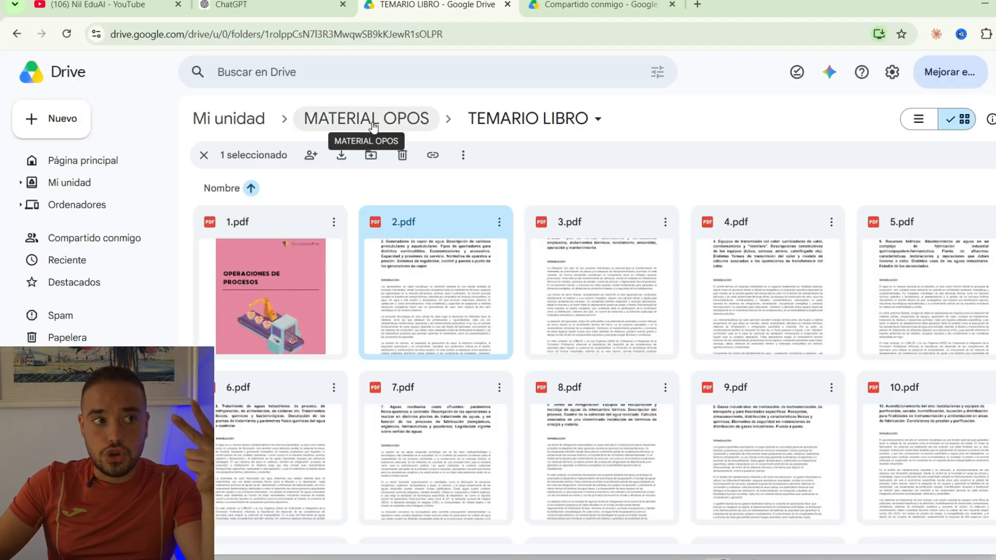
{"action": "left_click", "coordinate": [604, 6]}
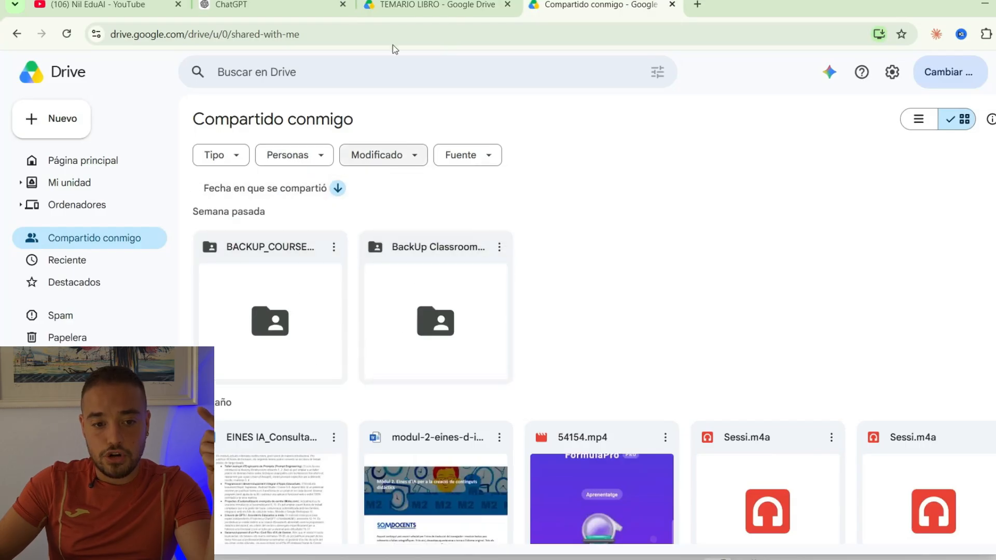
{"action": "left_click", "coordinate": [407, 4]}
{"action": "left_click", "coordinate": [382, 130]}
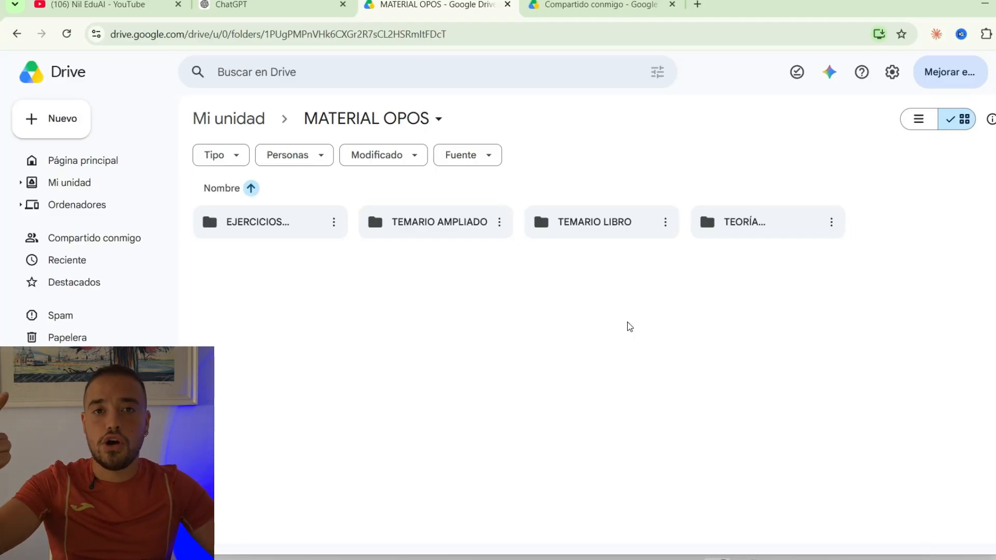
- Compare the drafted ChatGPT scheduled-task prompt with the MATERIAL OPOS folders and the shared backup folders in Google Drive
{"action": "left_click", "coordinate": [240, 5]}
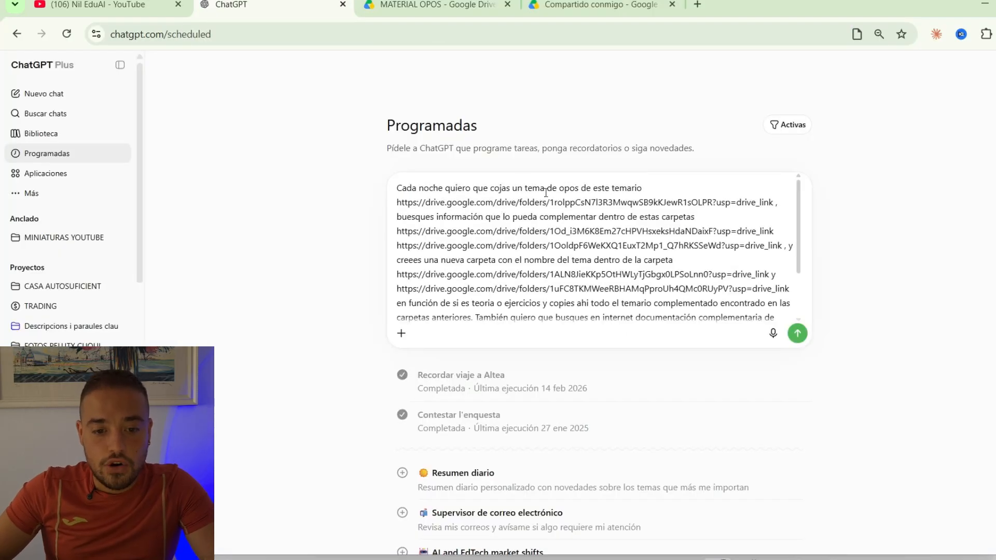
{"action": "left_click", "coordinate": [444, 7]}
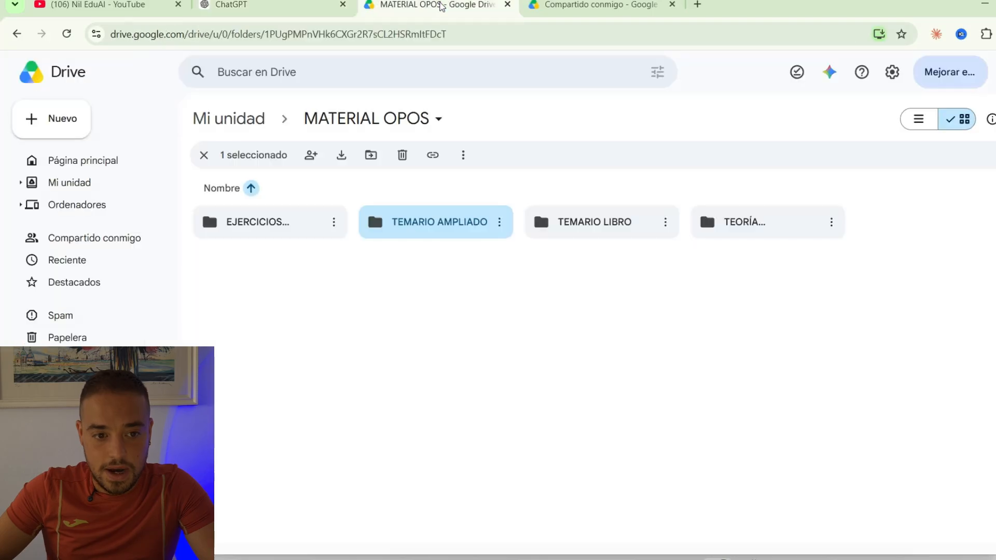
{"action": "left_click", "coordinate": [733, 342]}
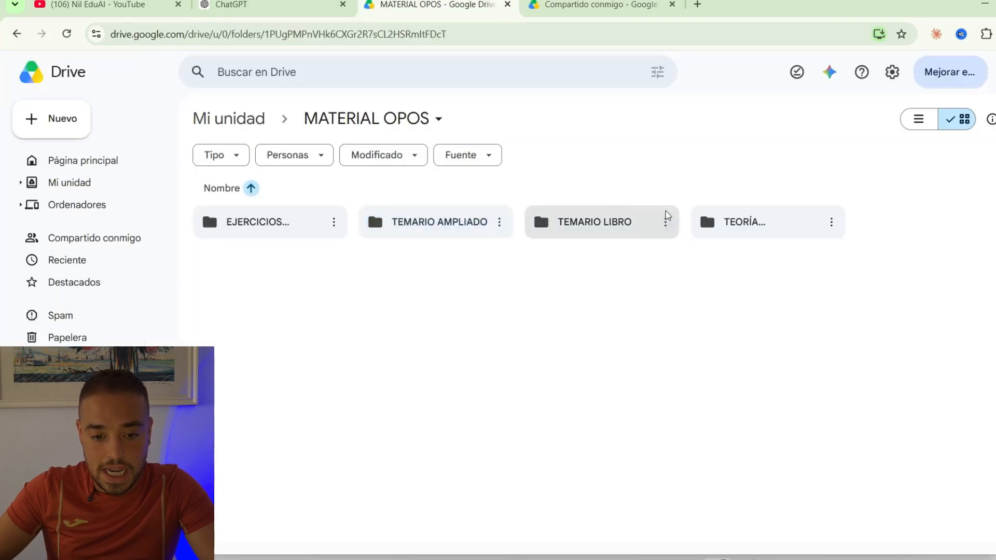
{"action": "left_click", "coordinate": [234, 5]}
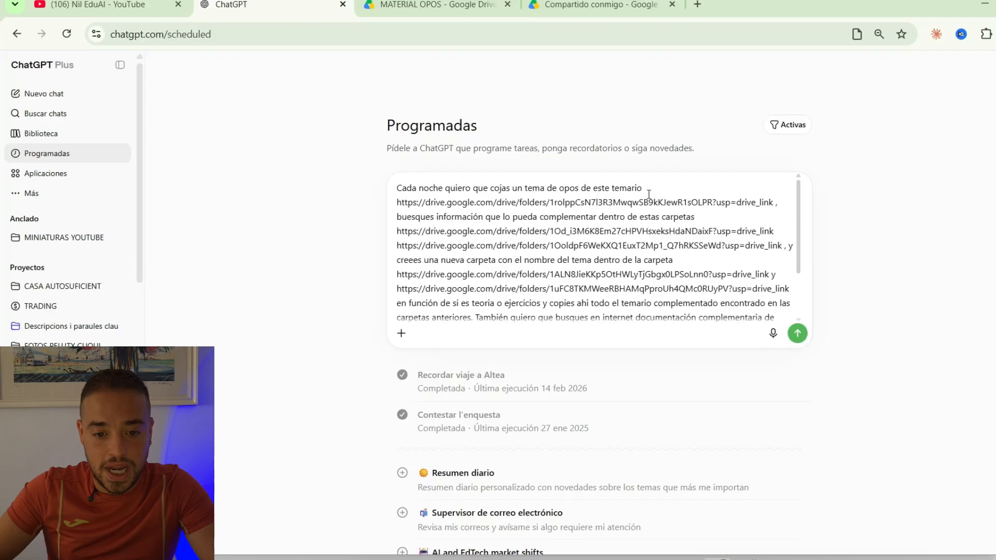
{"action": "left_click", "coordinate": [596, 5]}
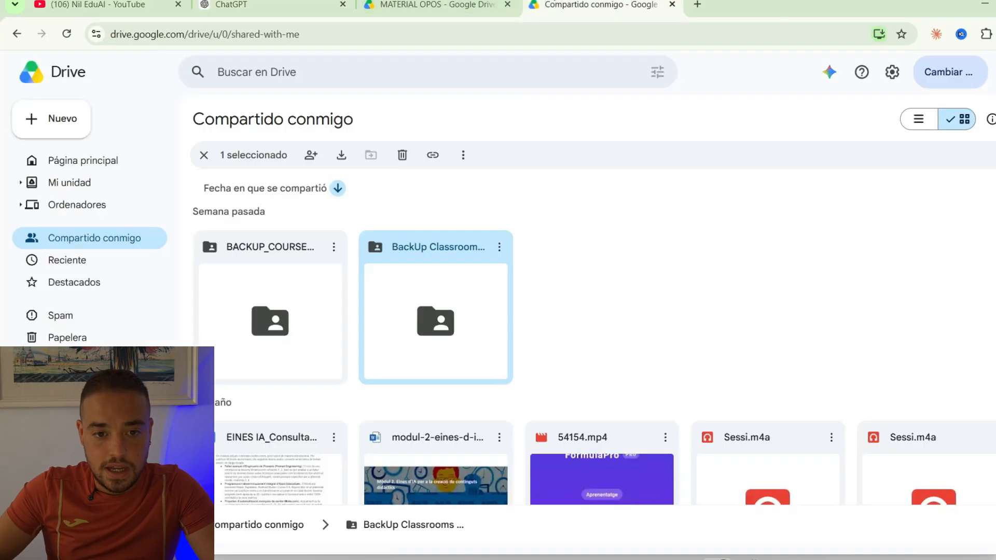
{"action": "left_click", "coordinate": [611, 276]}
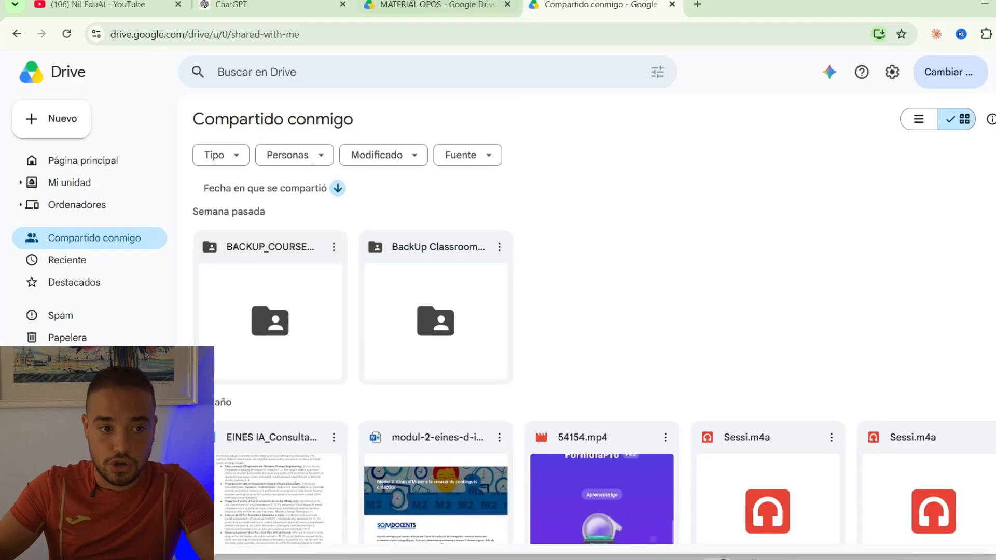
{"action": "left_click", "coordinate": [435, 5]}
{"action": "left_click", "coordinate": [300, 5]}
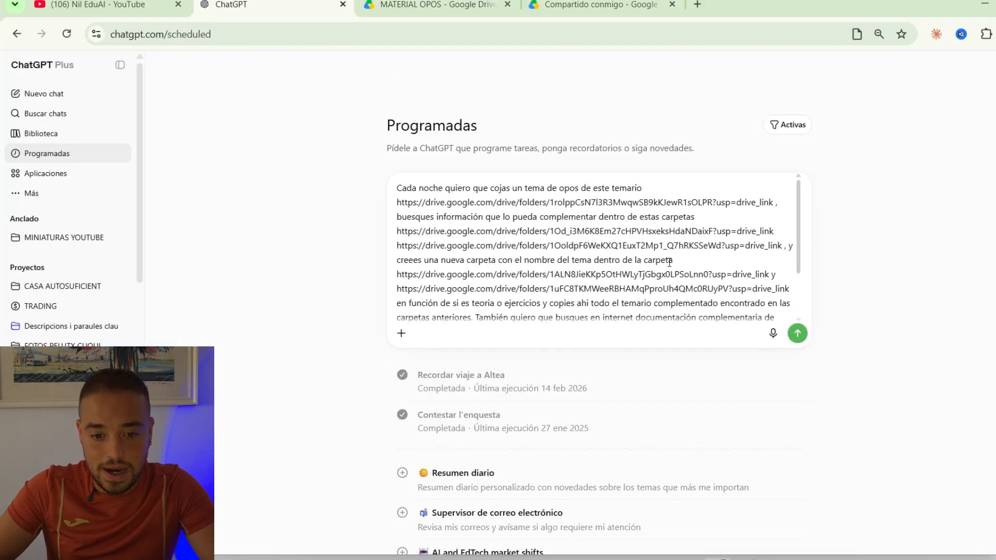
- Check the rest of the drafted prompt against the EJERCICIOS, TEORÍA and TEMARIO AMPLIADO destination folders in MATERIAL OPOS
{"action": "left_click", "coordinate": [435, 4]}
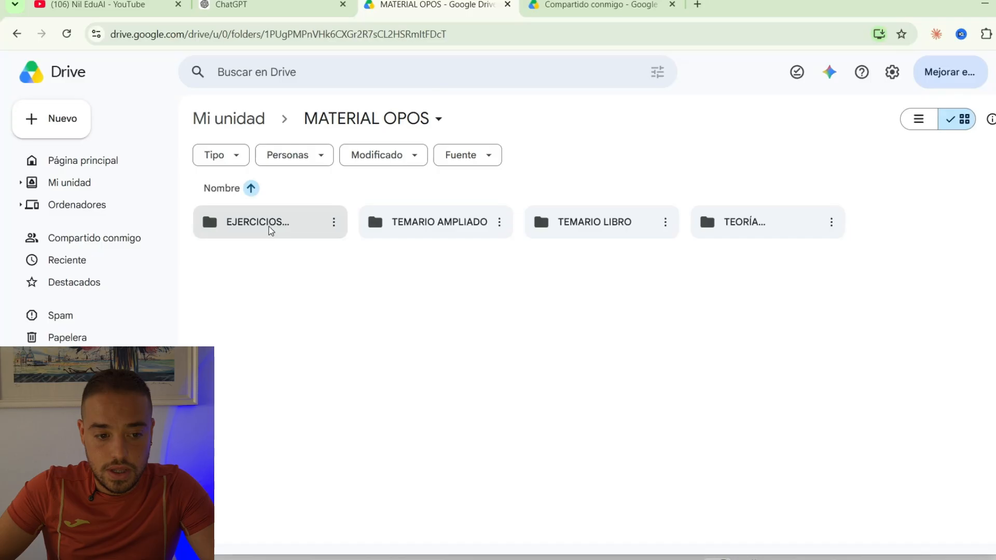
{"action": "left_click", "coordinate": [292, 231]}
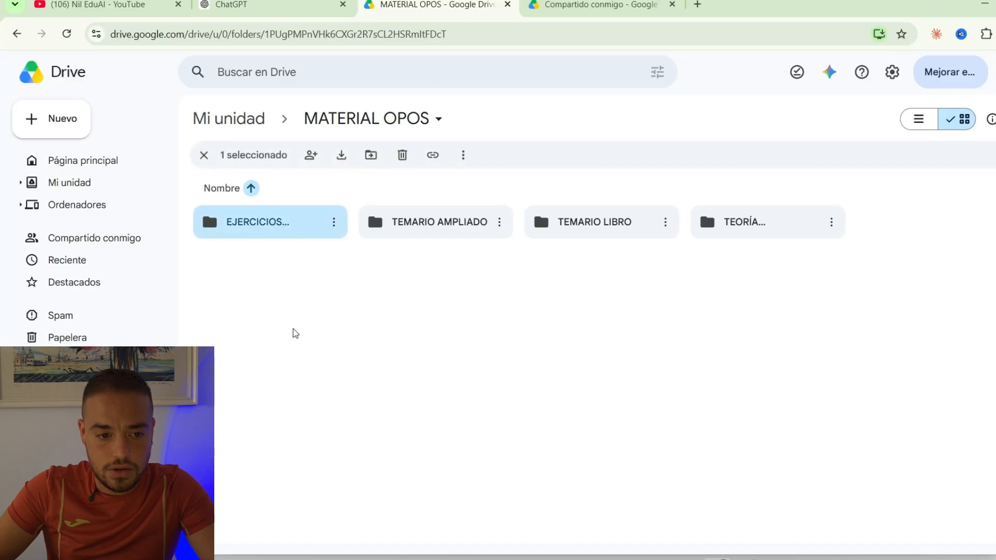
{"action": "key", "text": "n"}
{"action": "left_click", "coordinate": [645, 260]}
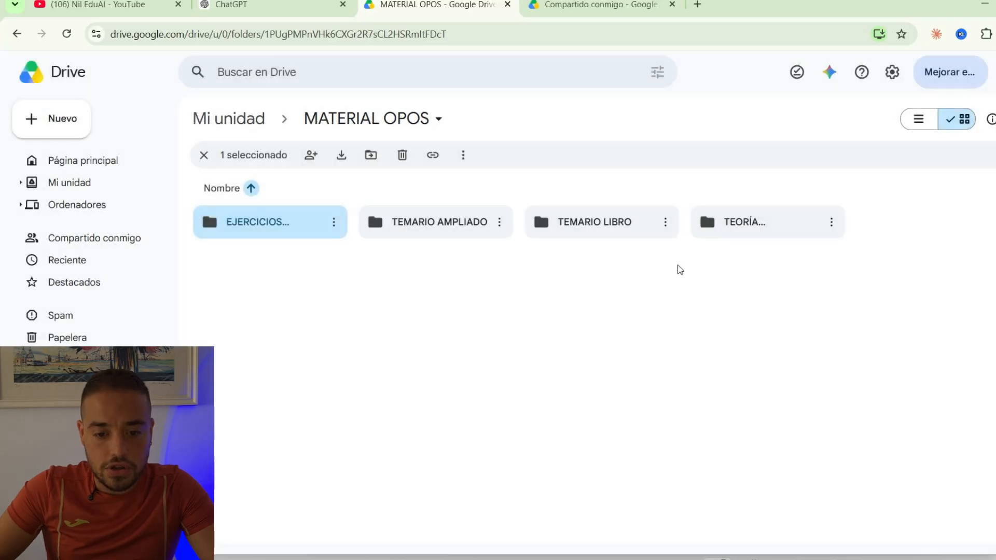
{"action": "left_click", "coordinate": [306, 10]}
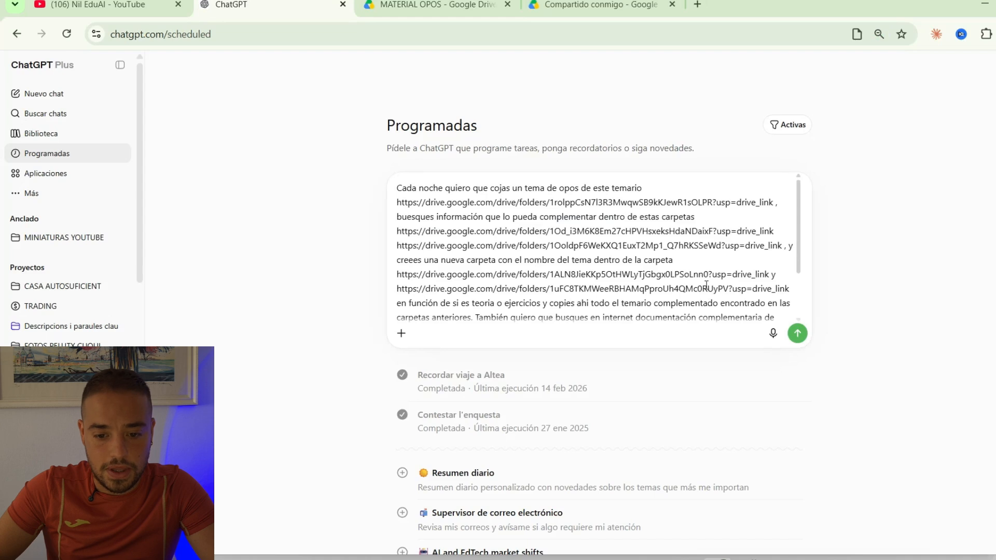
{"action": "scroll", "coordinate": [714, 286], "scroll_direction": "down", "scroll_amount": 3}
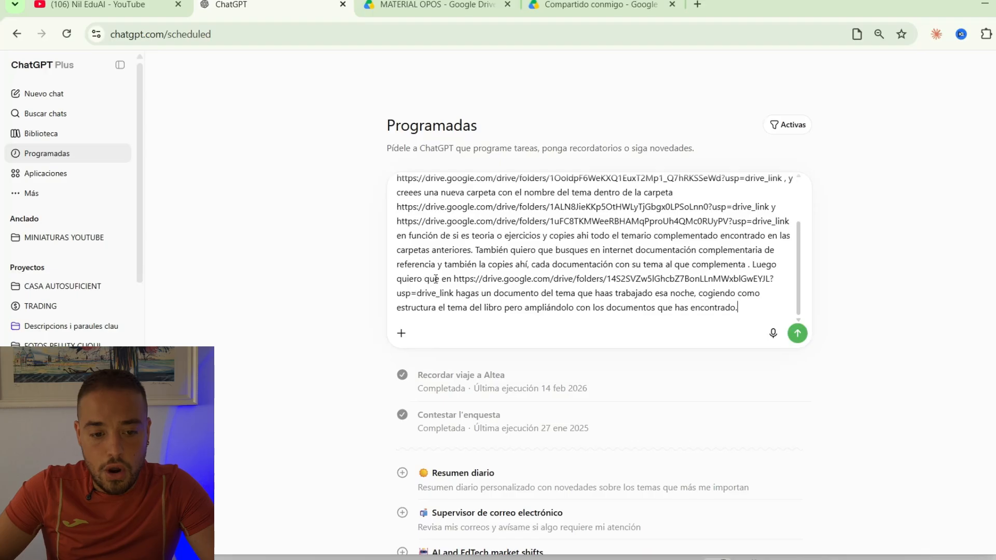
{"action": "left_click", "coordinate": [422, 5]}
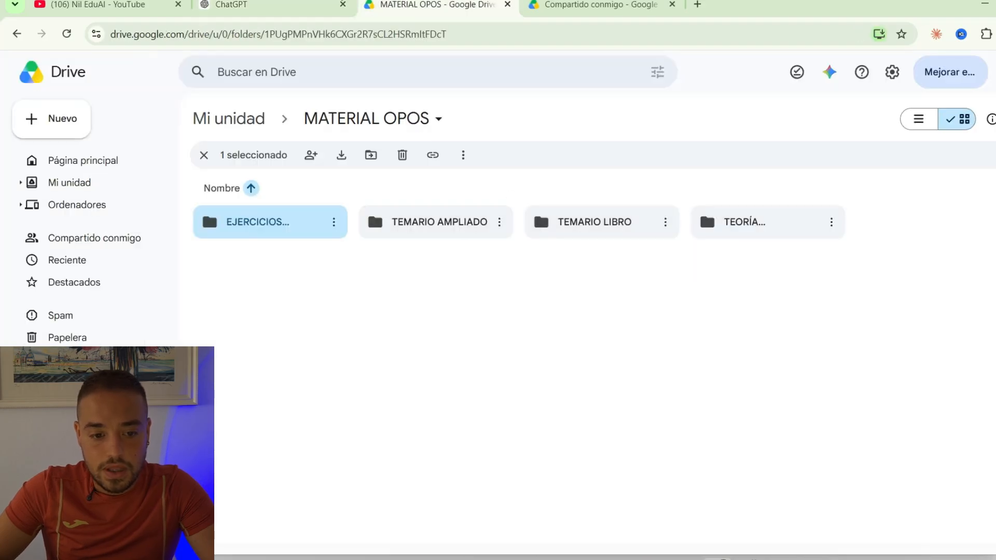
{"action": "left_click", "coordinate": [295, 9]}
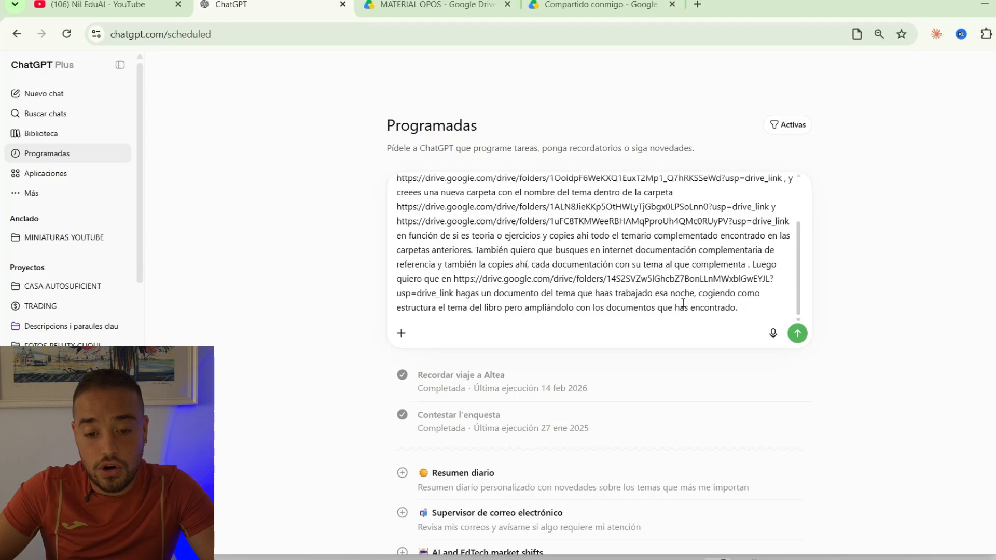
- Add "A las 2 am está bien." to the end of the nightly task prompt and submit it to ChatGPT
{"action": "scroll", "coordinate": [623, 268], "scroll_direction": "up", "scroll_amount": 3}
{"action": "type", "text": "A la"}
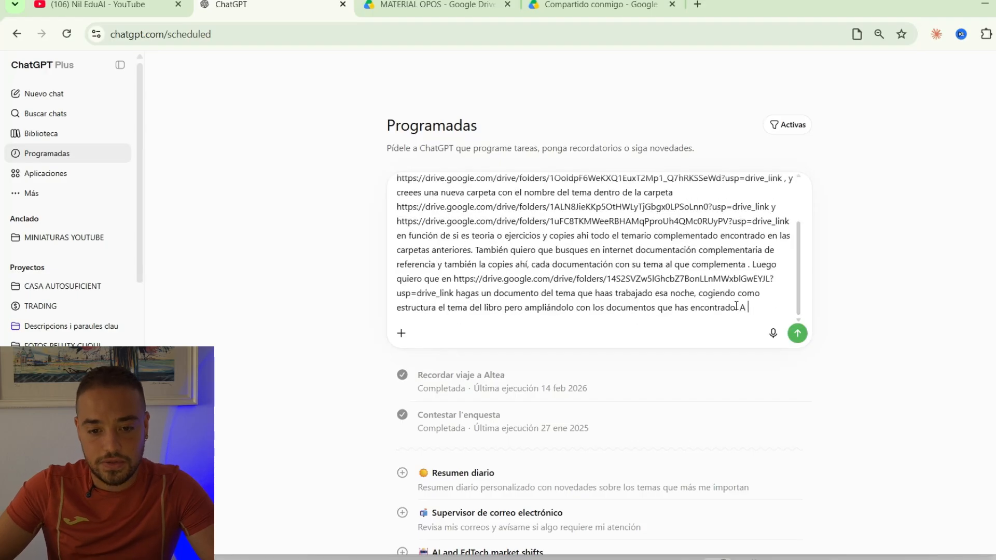
{"action": "type", "text": "s 2:00"}
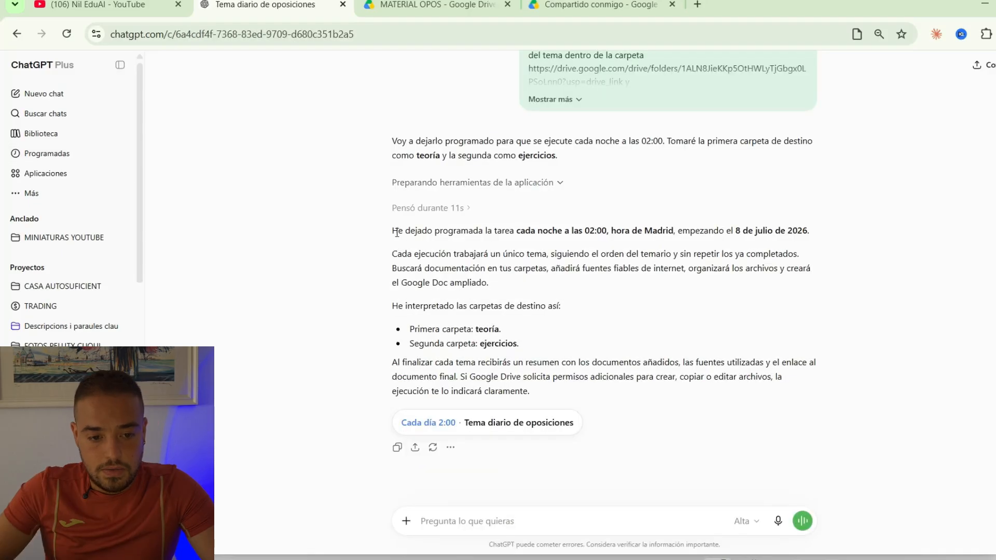
- Read ChatGPT's reply and review the full instructions of the scheduled task Tema diario de oposiciones
{"action": "left_click_drag", "start_coordinate": [406, 232], "coordinate": [457, 255]}
{"action": "left_click_drag", "start_coordinate": [509, 306], "coordinate": [548, 330]}
{"action": "left_click", "coordinate": [557, 329]}
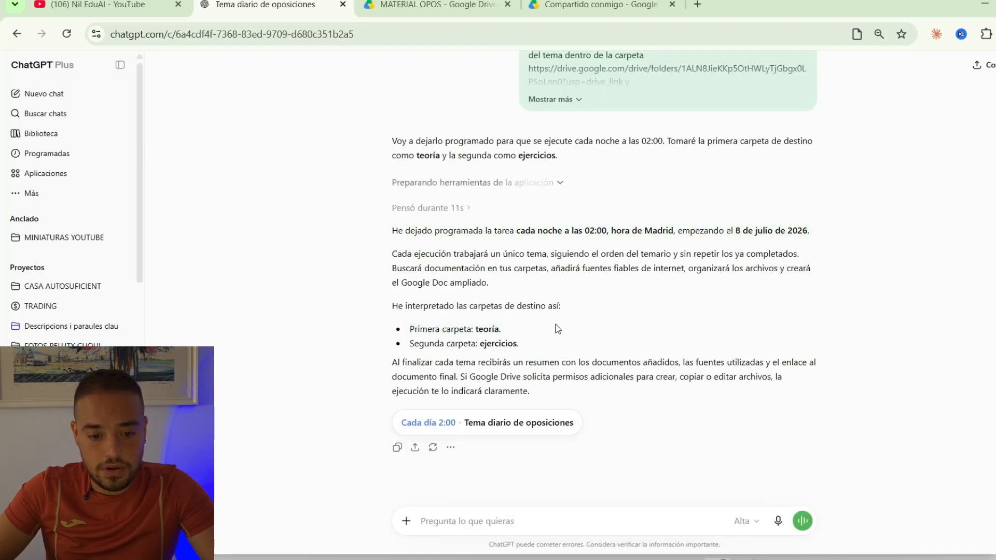
{"action": "left_click", "coordinate": [558, 183]}
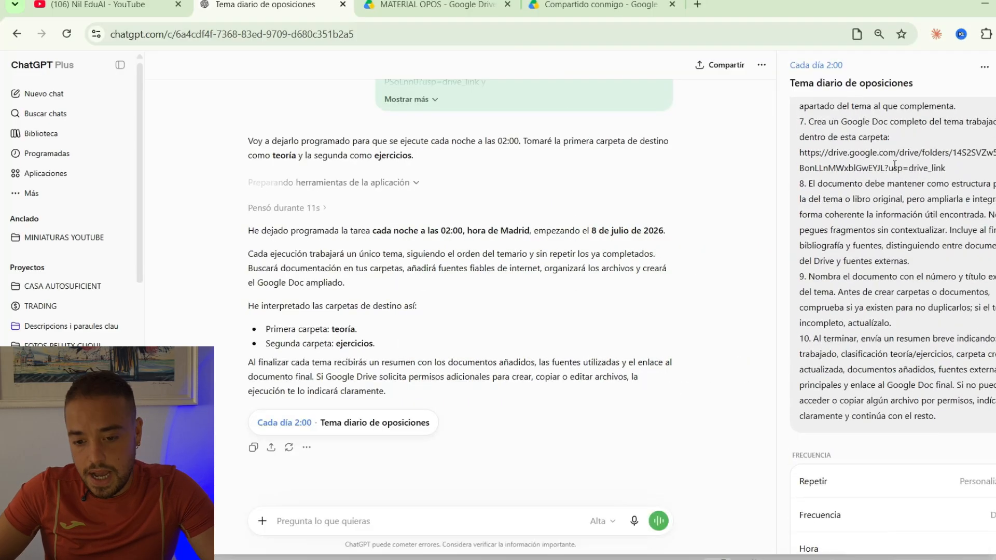
{"action": "scroll", "coordinate": [895, 206], "scroll_direction": "up", "scroll_amount": 15}
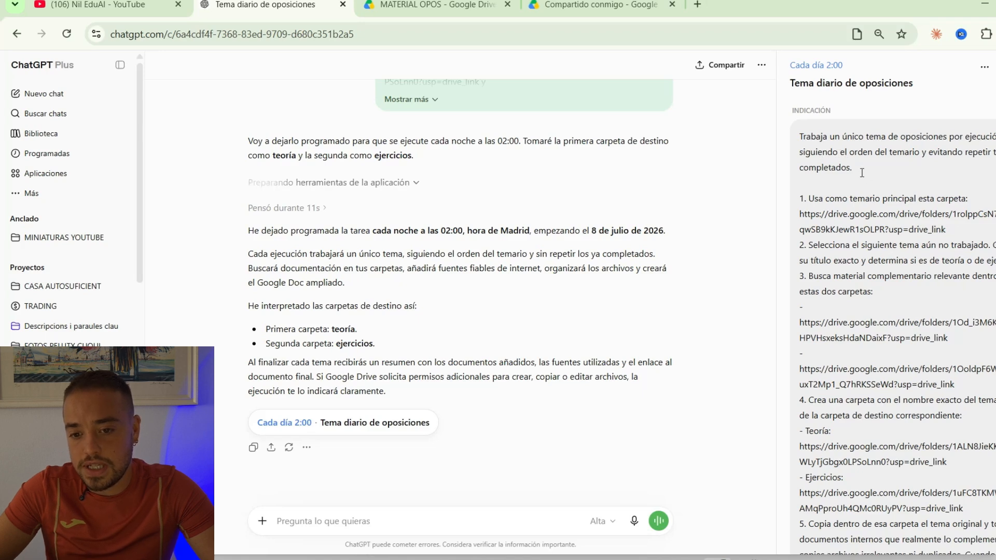
{"action": "scroll", "coordinate": [862, 173], "scroll_direction": "down", "scroll_amount": 2}
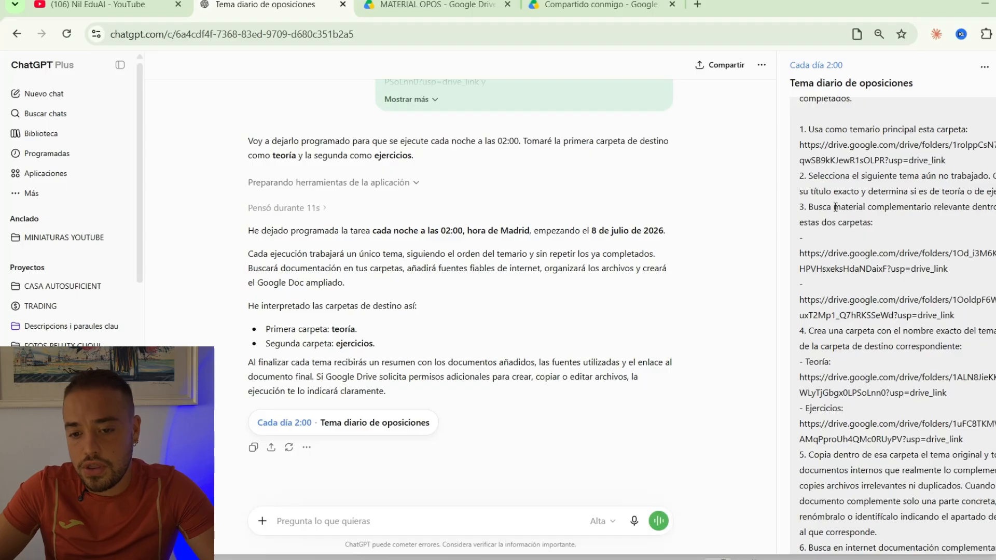
{"action": "triple_click", "coordinate": [948, 207]}
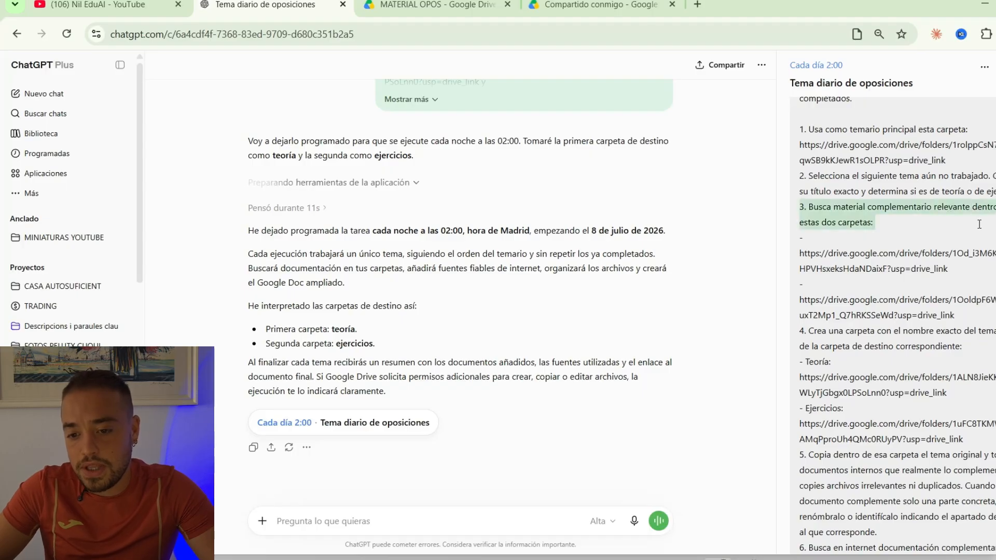
{"action": "scroll", "coordinate": [887, 197], "scroll_direction": "down", "scroll_amount": 2}
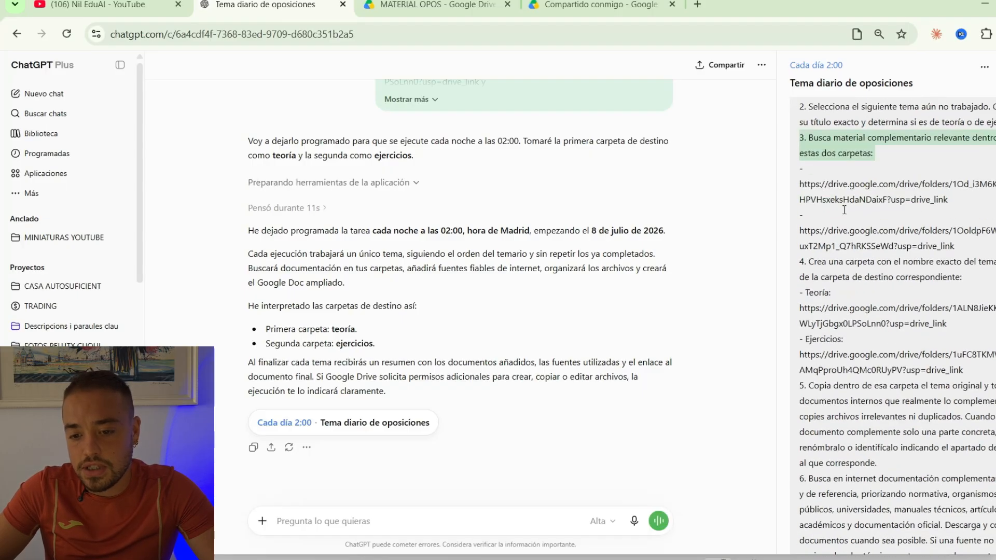
{"action": "scroll", "coordinate": [860, 210], "scroll_direction": "down", "scroll_amount": 2}
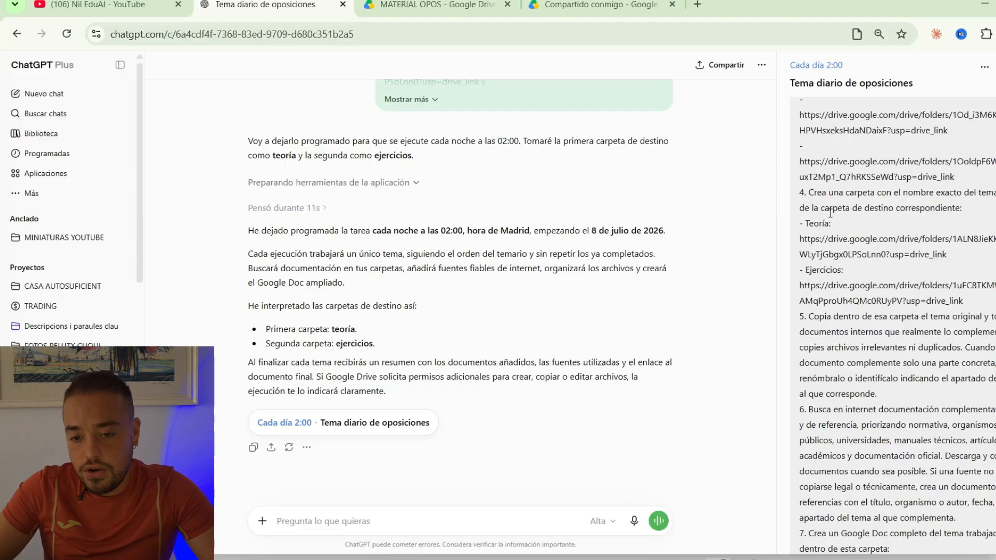
{"action": "scroll", "coordinate": [828, 214], "scroll_direction": "down", "scroll_amount": 2}
{"action": "scroll", "coordinate": [812, 248], "scroll_direction": "down", "scroll_amount": 5}
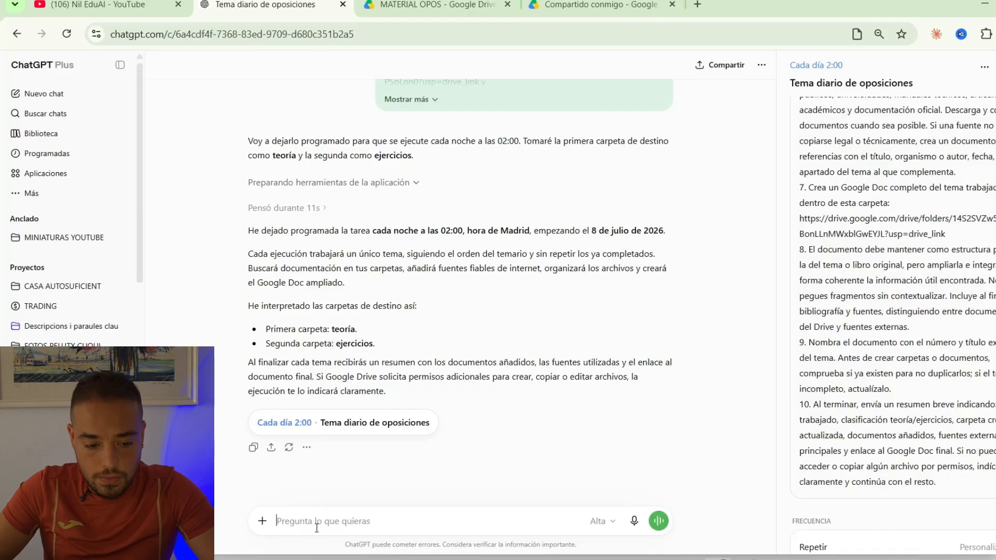
- Tell ChatGPT every topic needs a new folder in teoría complementaria and ejercicios complementarios, plus one merged document in temario ampliado
{"action": "type", "text": "todos los temas tienen teoria y ejercicios por tanto al finalizar la jornada debería de haber una carpeta nueva para cada tema en teoría complementaria y en ejercicios complementarios y un documento nuevo fundido en la carpeta temario ampliado"}
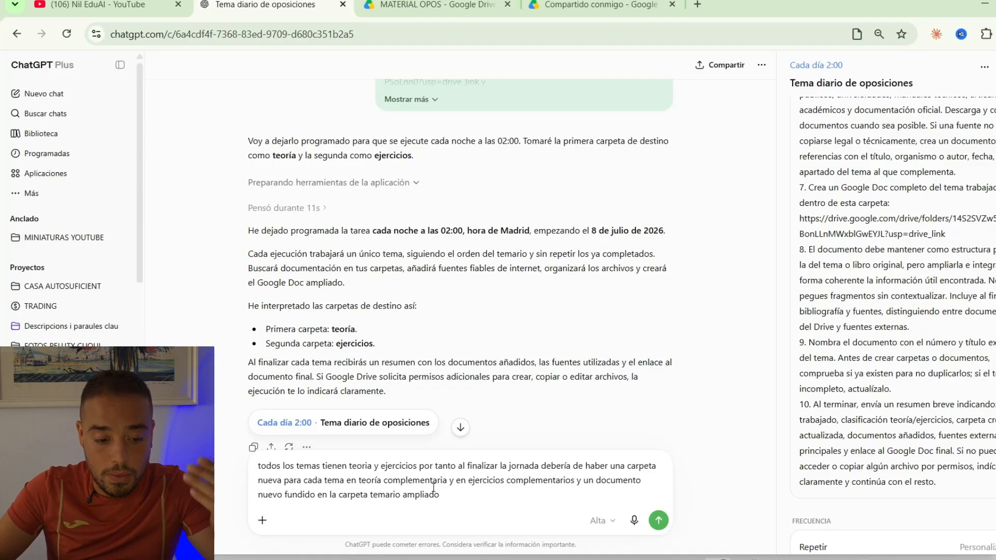
{"action": "left_click", "coordinate": [659, 519]}
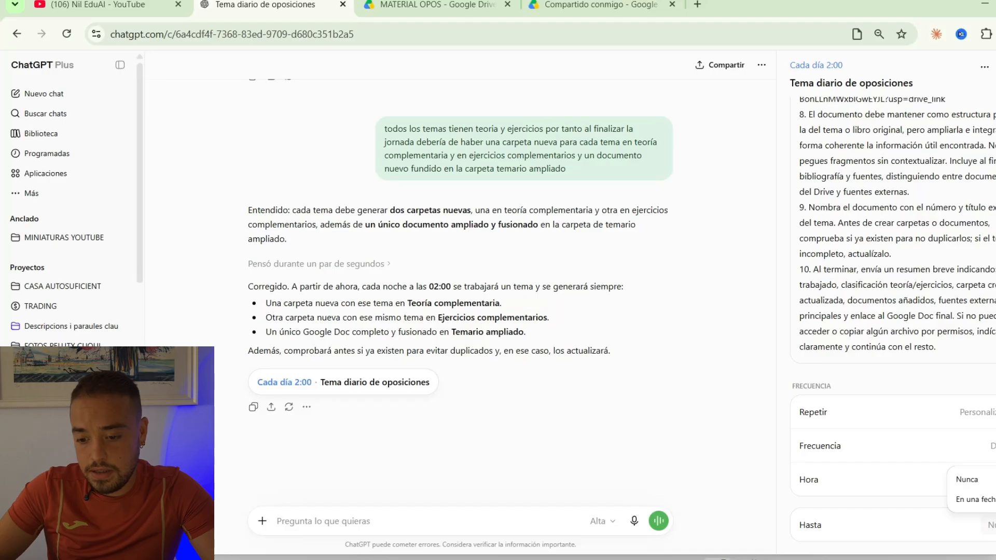
- Check the end-date options and review the updated instructions of the Tema diario de oposiciones task
{"action": "left_click", "coordinate": [989, 525]}
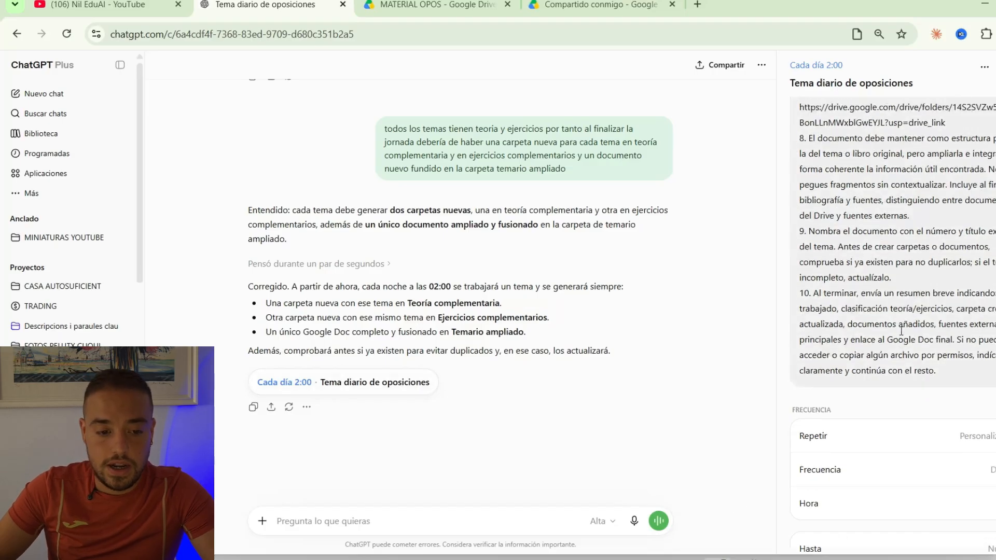
{"action": "left_click", "coordinate": [413, 388]}
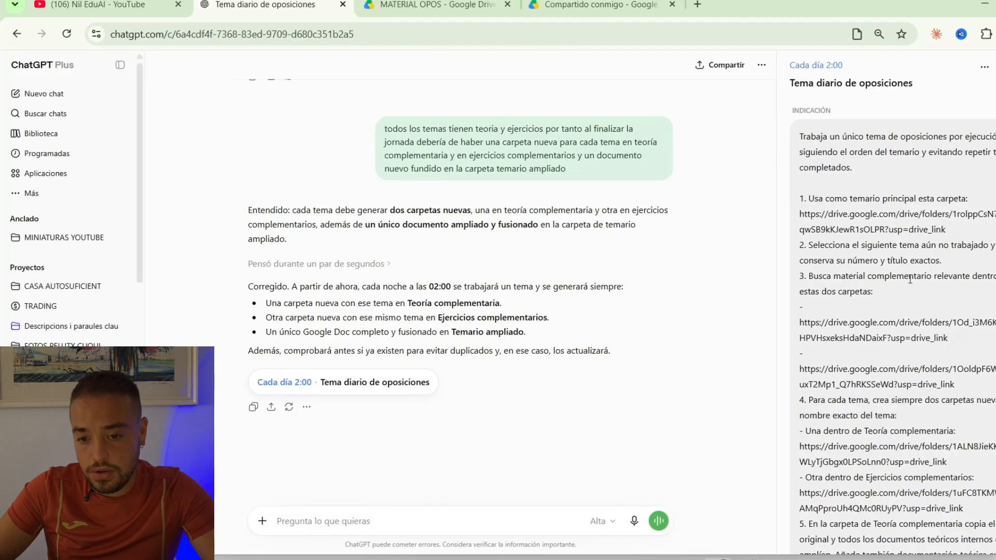
{"action": "scroll", "coordinate": [900, 279], "scroll_direction": "down", "scroll_amount": 5}
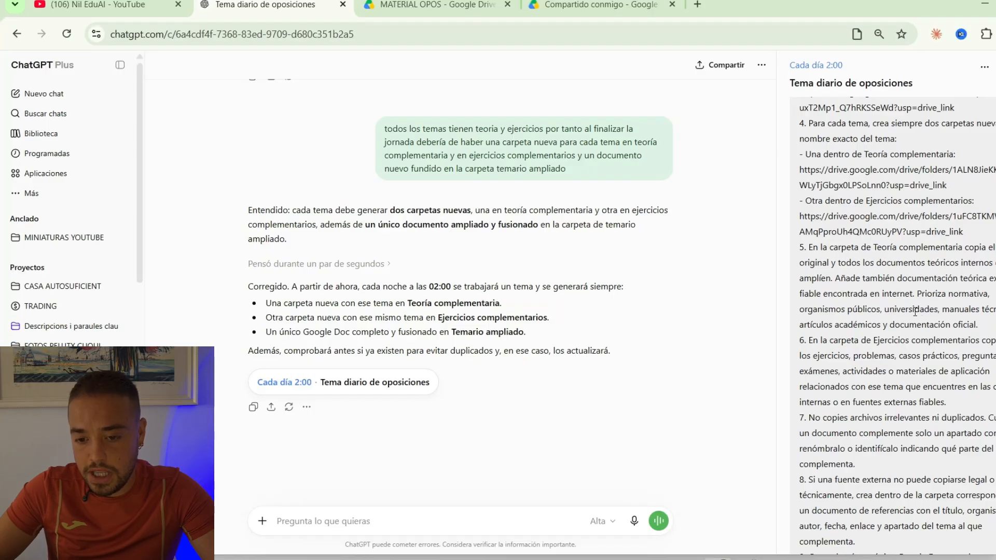
{"action": "scroll", "coordinate": [853, 337], "scroll_direction": "down", "scroll_amount": 2}
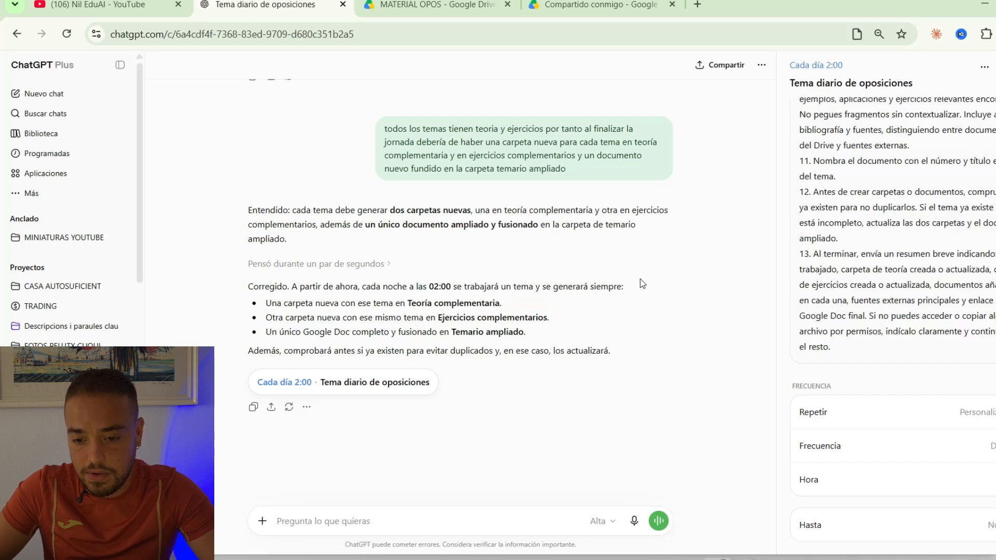
- Expand the original nightly task prompt at the start of the chat and copy its full text
{"action": "left_click", "coordinate": [640, 280]}
{"action": "scroll", "coordinate": [614, 264], "scroll_direction": "up", "scroll_amount": 7}
{"action": "scroll", "coordinate": [592, 275], "scroll_direction": "up", "scroll_amount": 3}
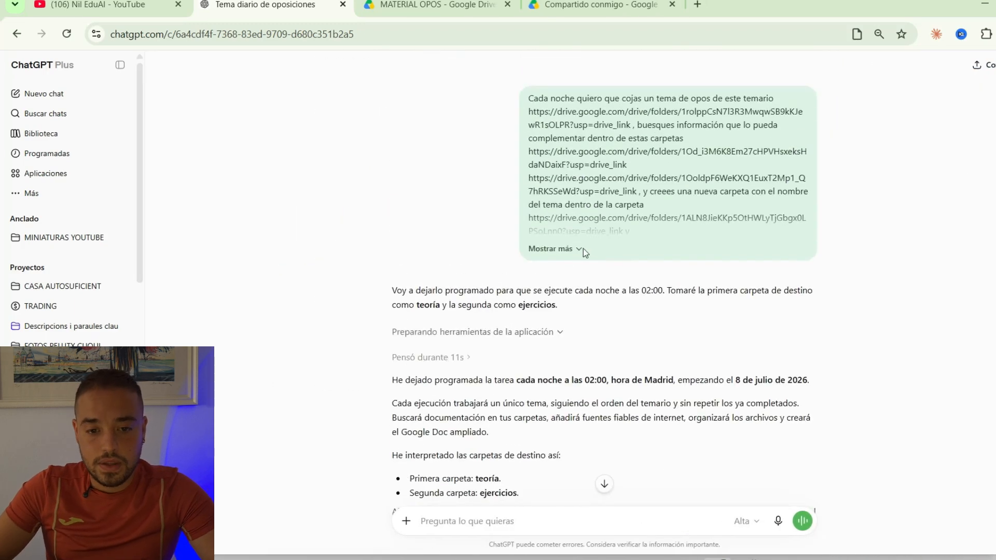
{"action": "left_click", "coordinate": [574, 251]}
{"action": "left_click_drag", "start_coordinate": [528, 98], "coordinate": [639, 402]}
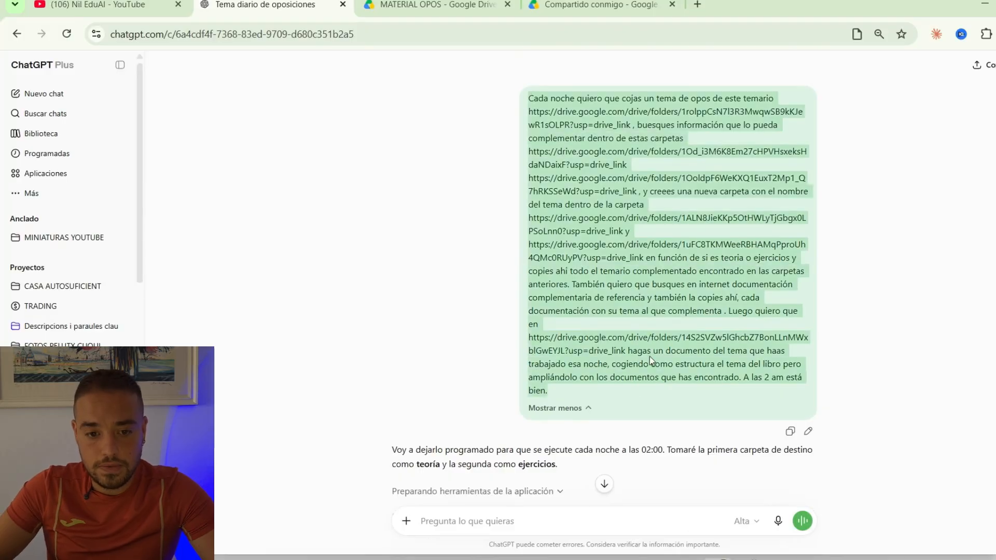
{"action": "scroll", "coordinate": [611, 261], "scroll_direction": "down", "scroll_amount": 2}
- Switch to Claude and open its overview of scheduled tasks
{"action": "key", "text": "alt+Tab"}
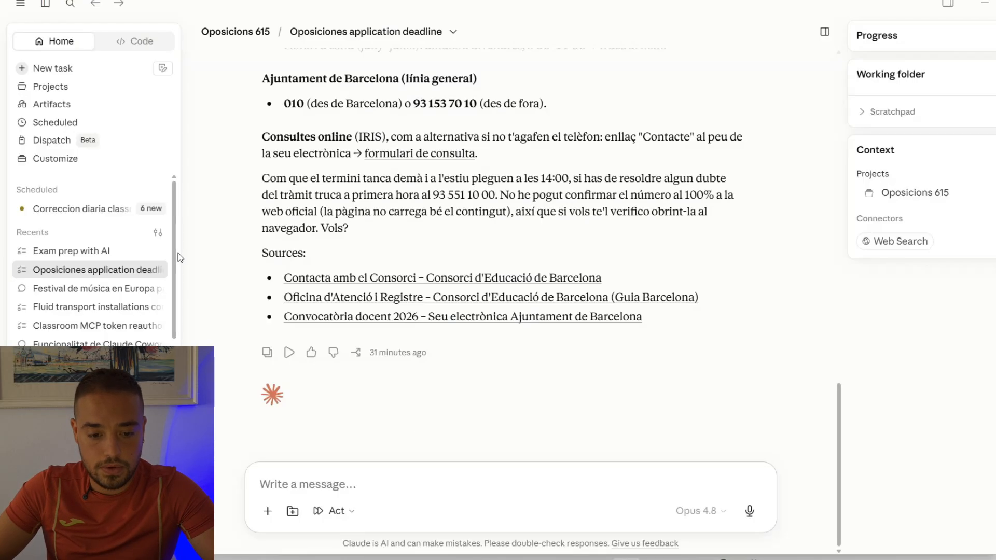
{"action": "left_click", "coordinate": [63, 122]}
{"action": "left_click", "coordinate": [875, 103]}
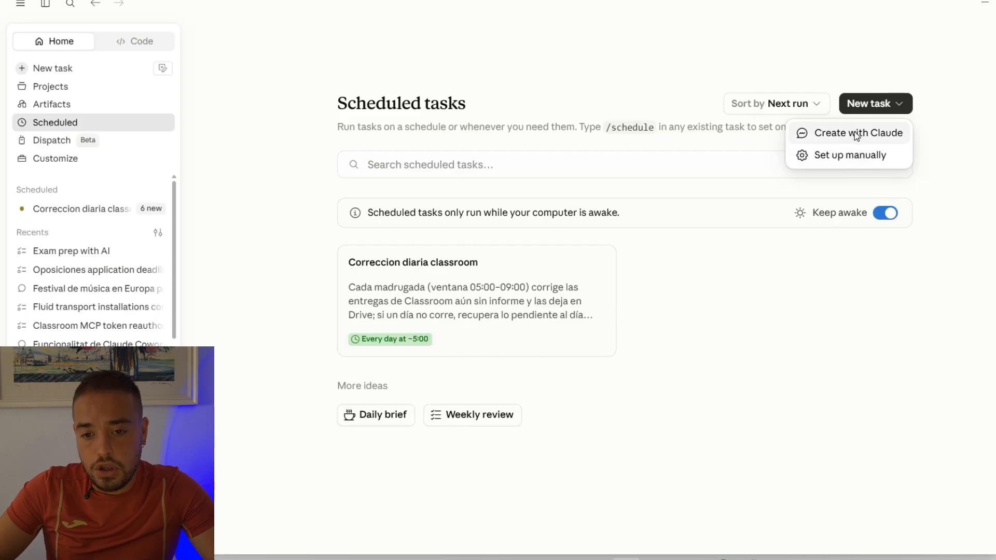
{"action": "left_click", "coordinate": [855, 133]}
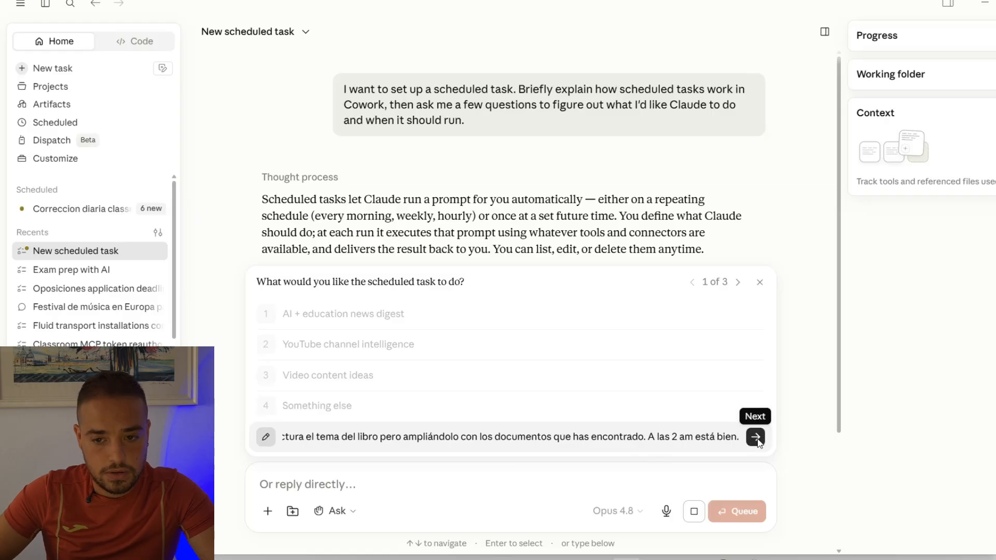
{"action": "left_click", "coordinate": [760, 283]}
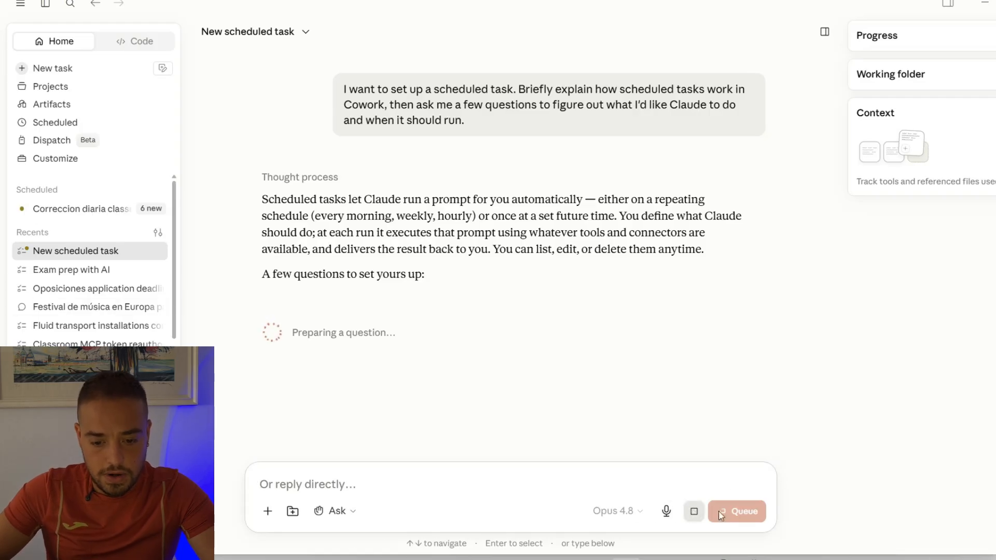
{"action": "left_click", "coordinate": [693, 511]}
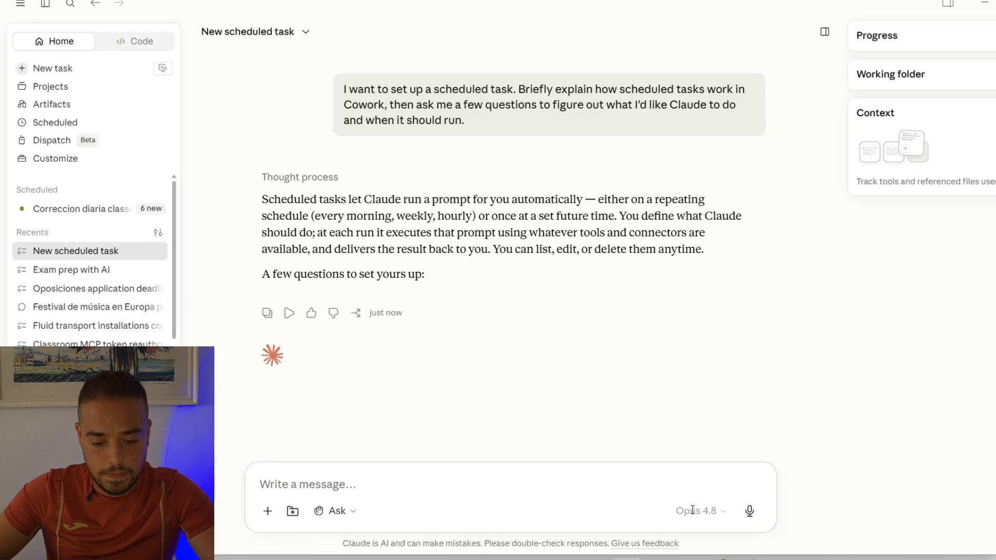
- Start a new Cowork task and write "quiero programar esto cada noche:" followed by the nightly prompt copied from ChatGPT
{"action": "left_click", "coordinate": [51, 68]}
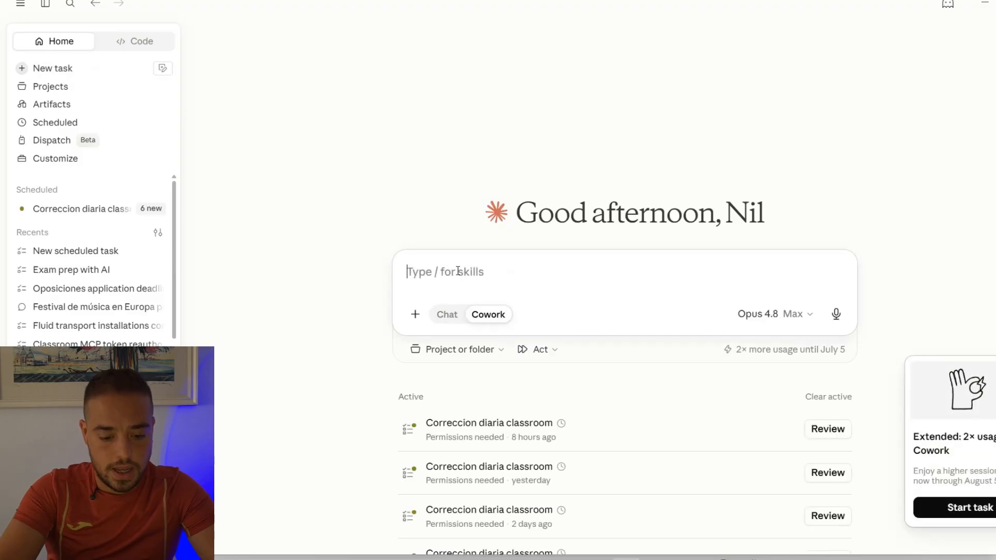
{"action": "type", "text": "quiero programar esto cada n"}
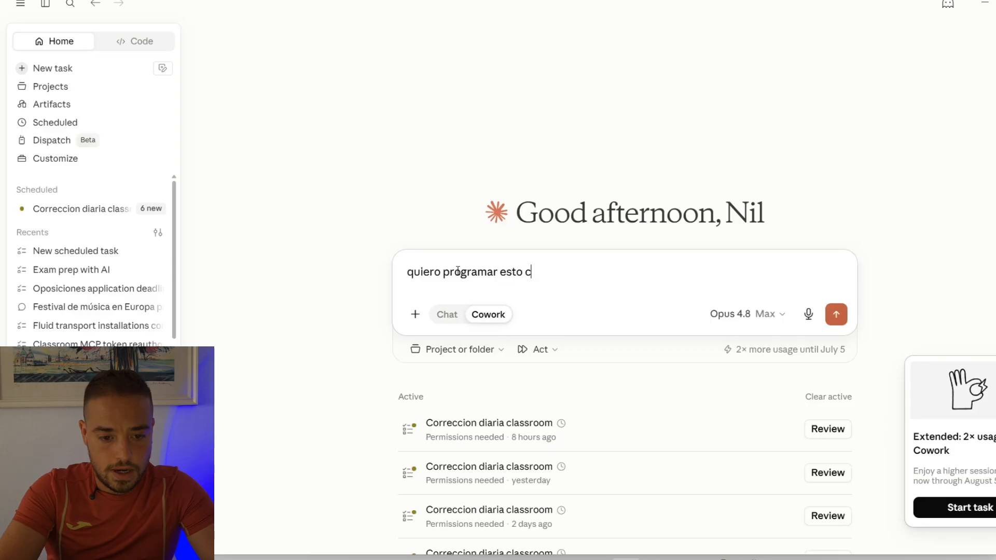
{"action": "type", "text": "oche,"}
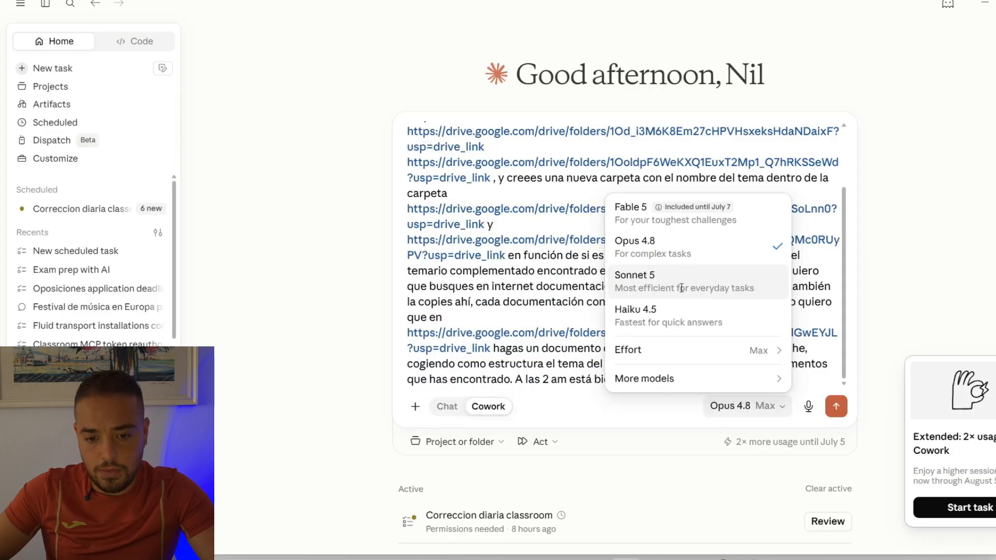
- Choose the Sonnet 5 model, check the complete prompt text and send it
{"action": "left_click", "coordinate": [695, 286]}
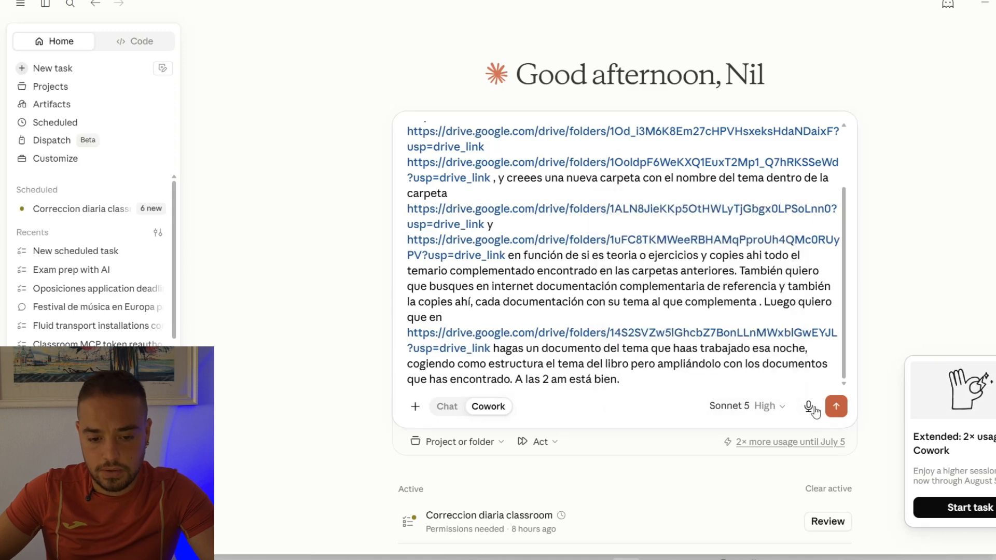
{"action": "scroll", "coordinate": [646, 224], "scroll_direction": "up", "scroll_amount": 3}
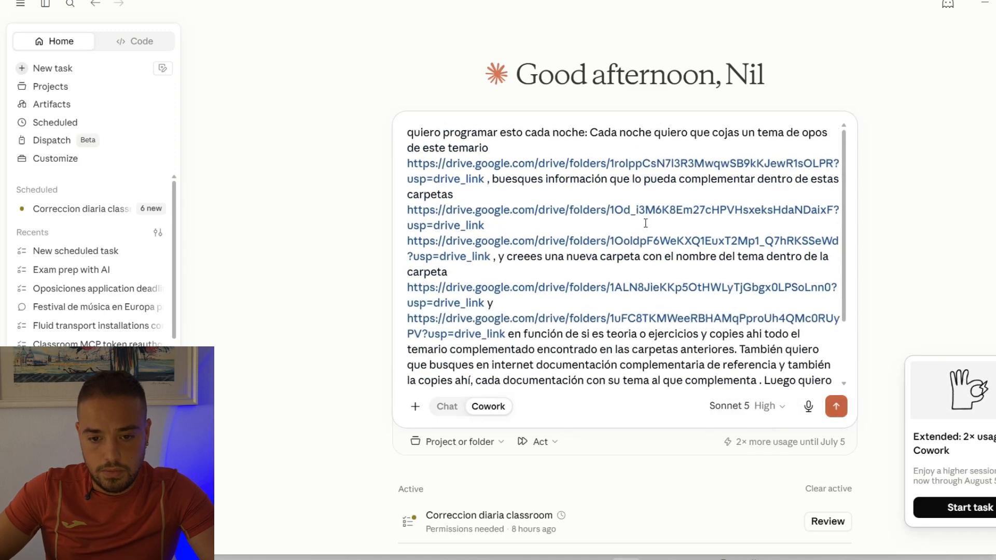
{"action": "scroll", "coordinate": [646, 223], "scroll_direction": "down", "scroll_amount": 3}
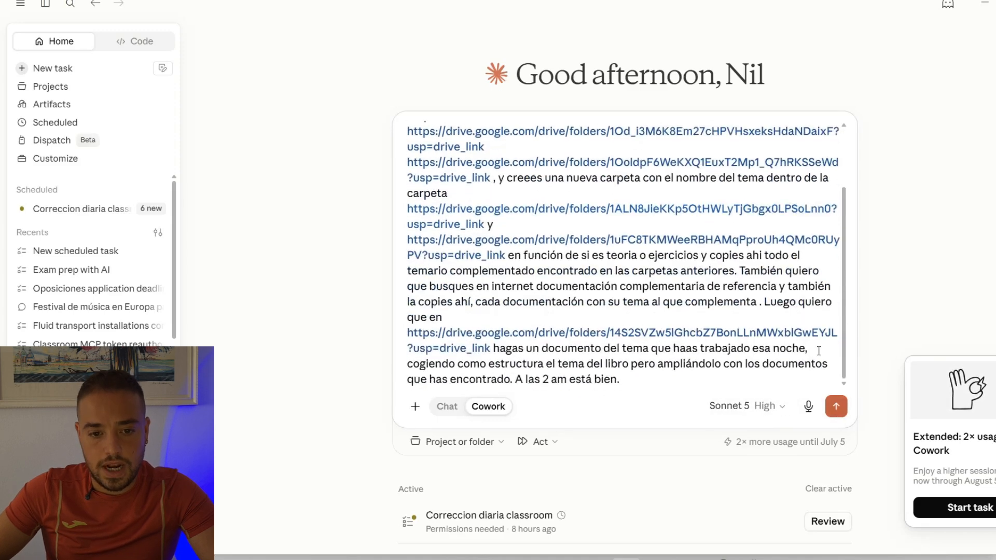
{"action": "left_click", "coordinate": [836, 407]}
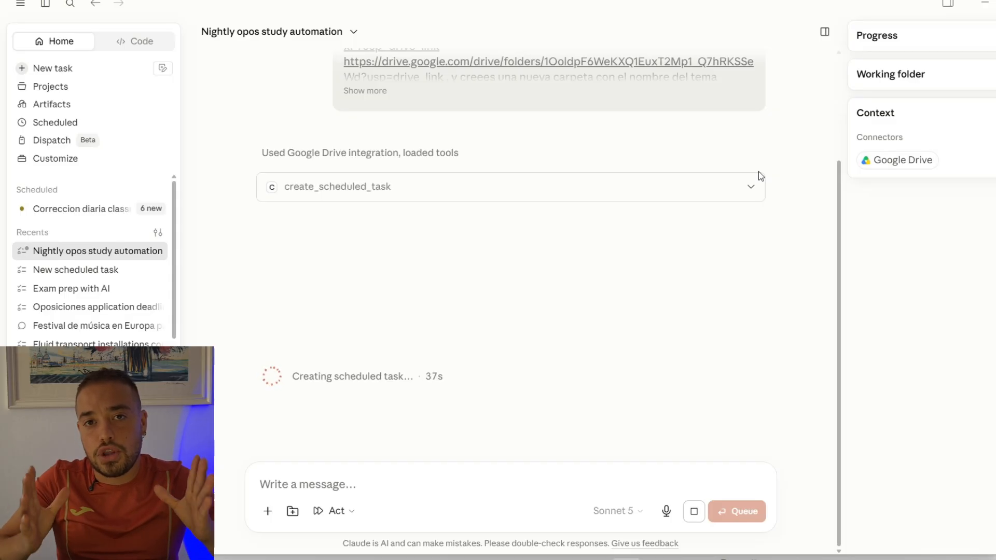
- Review the proposed Opos temario nocturno task's instructions, covering the Google Drive folders, PASO 1 and PASO 2
{"action": "scroll", "coordinate": [622, 161], "scroll_direction": "down", "scroll_amount": 3}
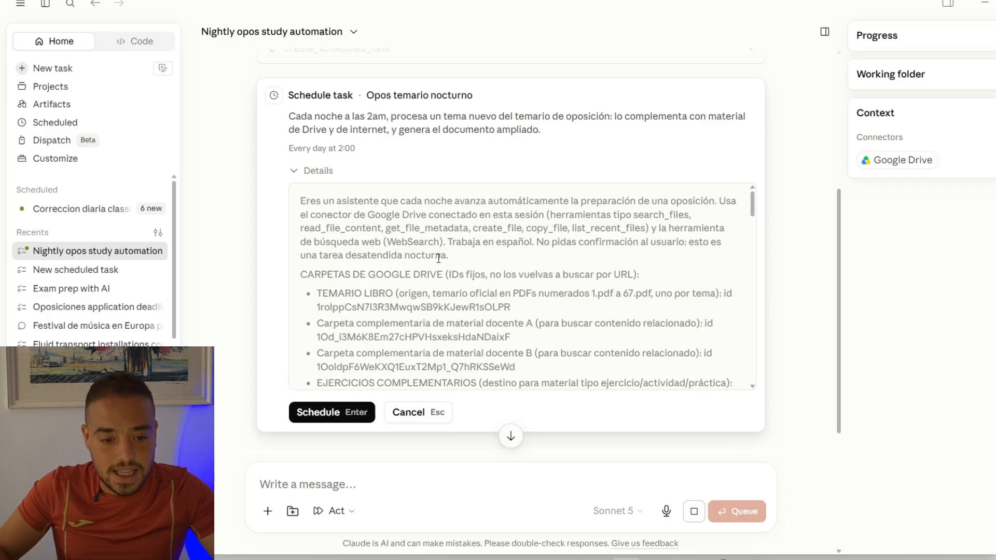
{"action": "left_click_drag", "start_coordinate": [535, 242], "coordinate": [682, 252]}
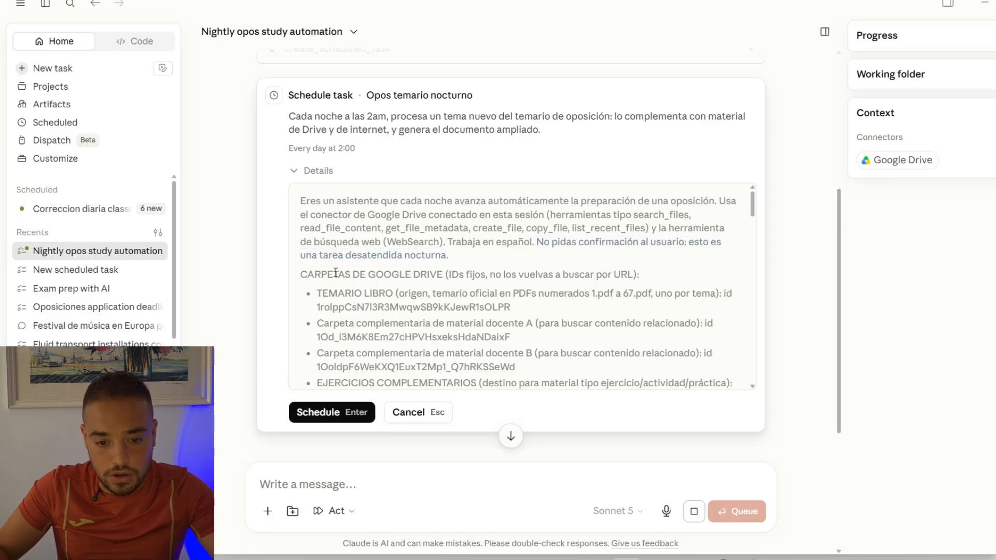
{"action": "scroll", "coordinate": [336, 272], "scroll_direction": "down", "scroll_amount": 3}
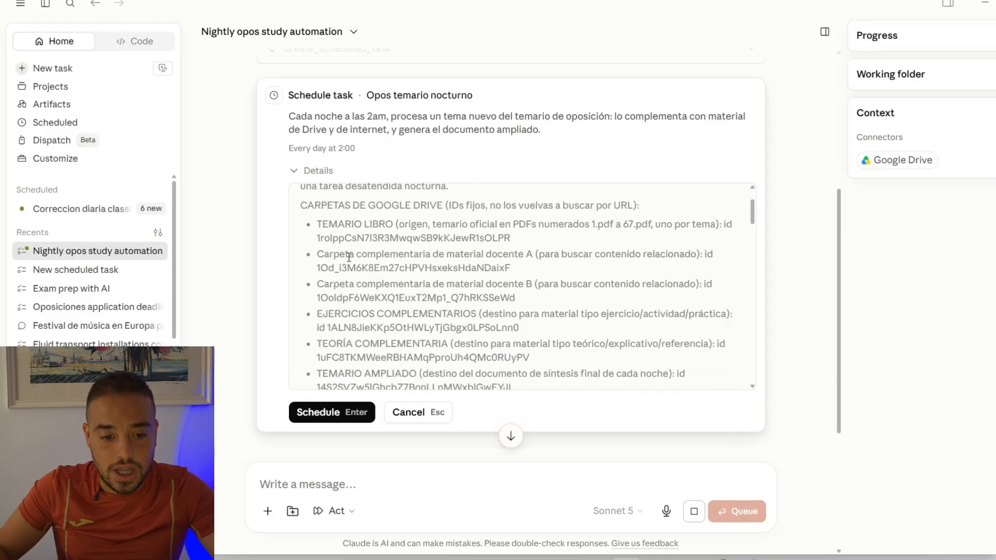
{"action": "scroll", "coordinate": [349, 256], "scroll_direction": "up", "scroll_amount": 3}
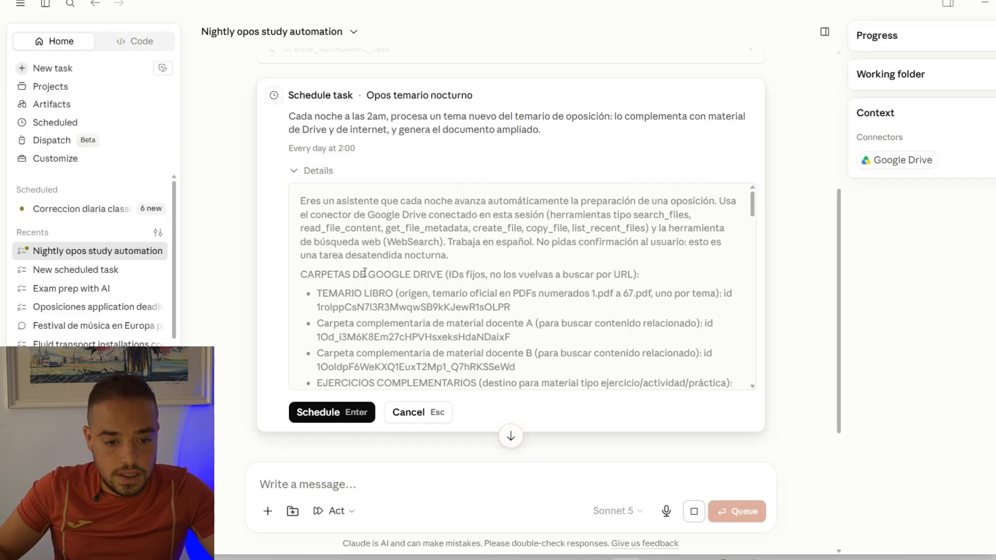
{"action": "scroll", "coordinate": [365, 272], "scroll_direction": "down", "scroll_amount": 10}
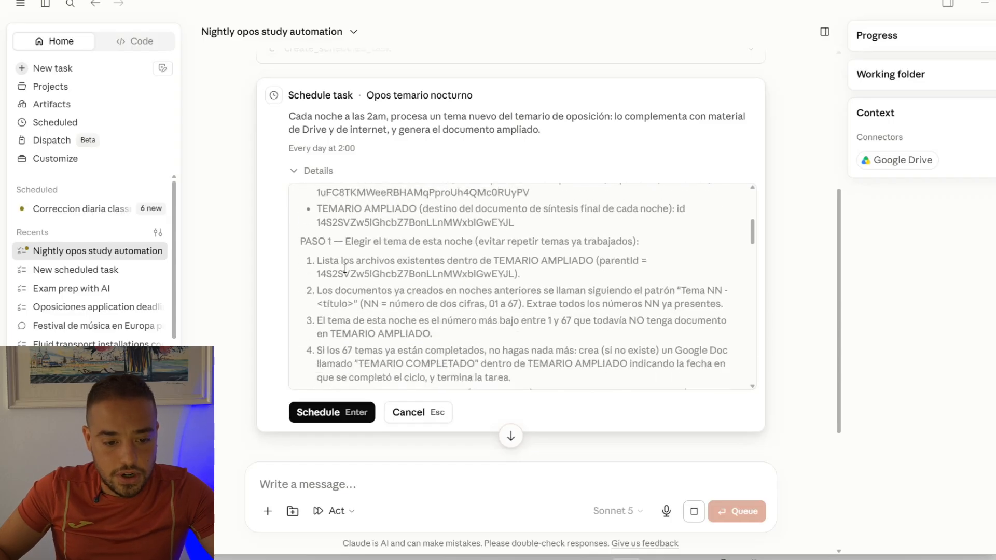
{"action": "scroll", "coordinate": [345, 268], "scroll_direction": "down", "scroll_amount": 2}
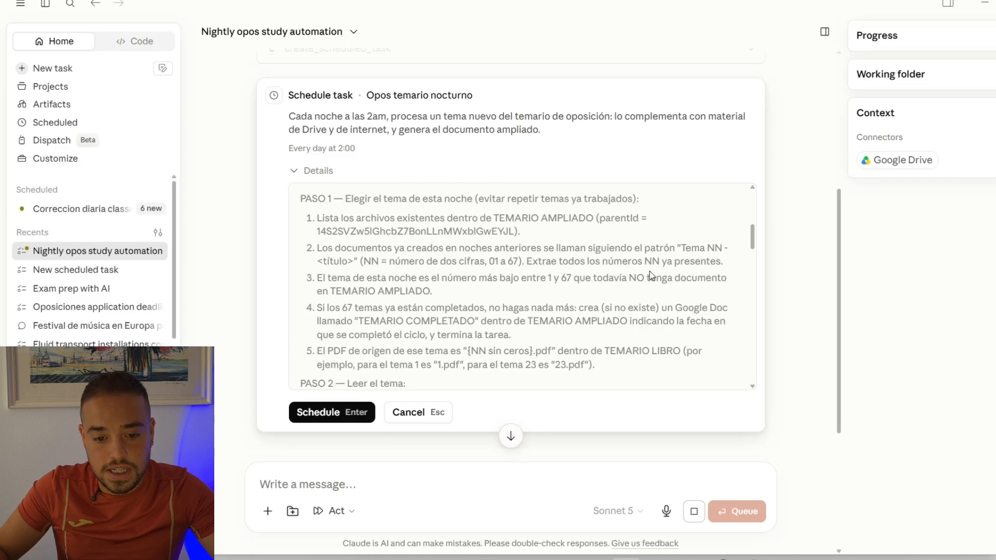
{"action": "scroll", "coordinate": [414, 302], "scroll_direction": "down", "scroll_amount": 2}
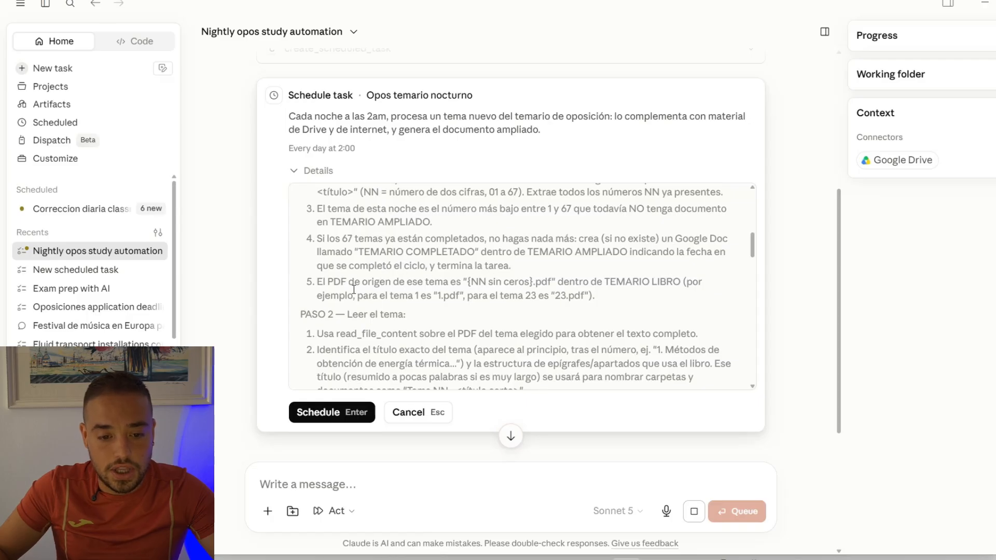
{"action": "scroll", "coordinate": [353, 289], "scroll_direction": "down", "scroll_amount": 3}
{"action": "scroll", "coordinate": [363, 296], "scroll_direction": "up", "scroll_amount": 1}
{"action": "scroll", "coordinate": [379, 307], "scroll_direction": "down", "scroll_amount": 1}
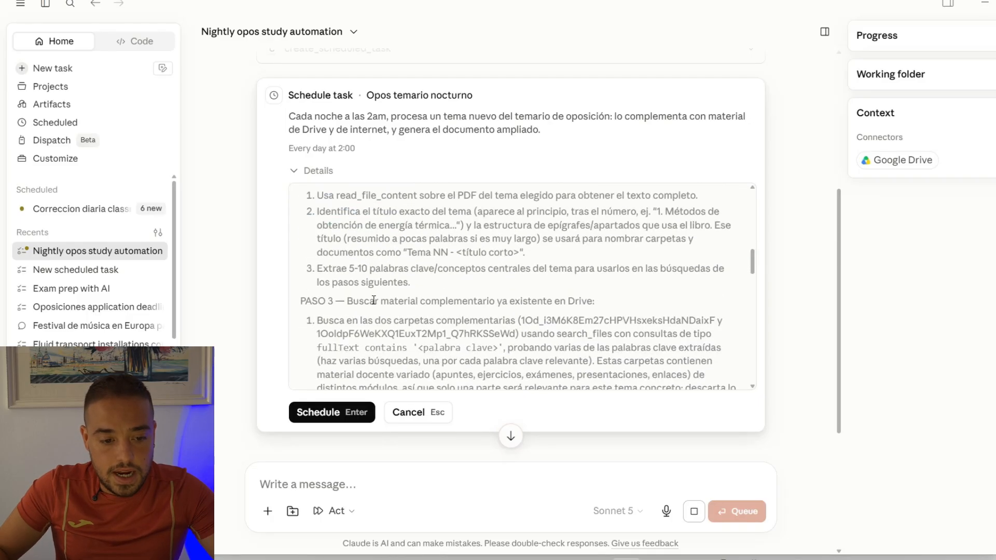
- Review PASO 3 to PASO 6 of the proposed instructions, covering material searches, topic folders and the synthesis document
{"action": "triple_click", "coordinate": [373, 300]}
{"action": "scroll", "coordinate": [375, 295], "scroll_direction": "down", "scroll_amount": 3}
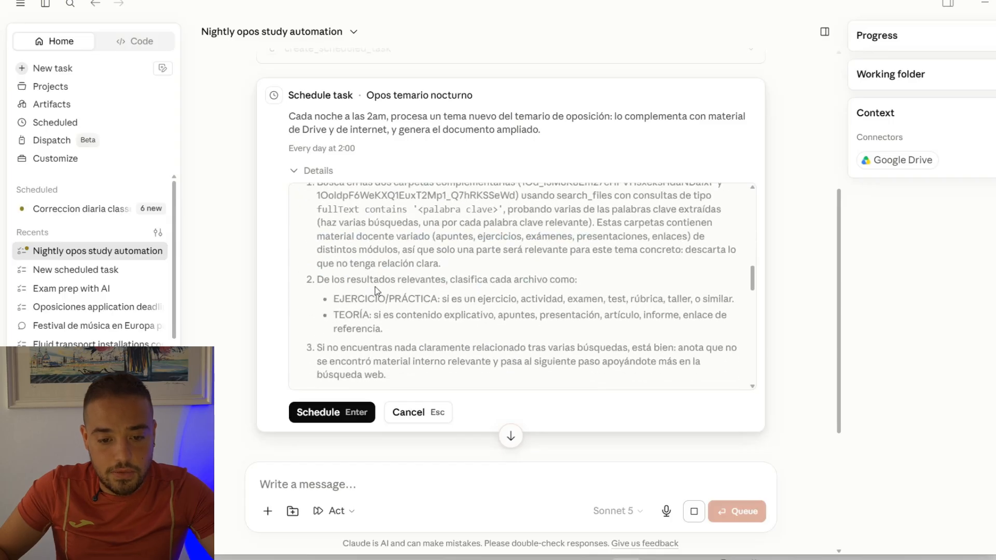
{"action": "scroll", "coordinate": [376, 290], "scroll_direction": "down", "scroll_amount": 3}
{"action": "double_click", "coordinate": [397, 255]}
{"action": "triple_click", "coordinate": [397, 255]}
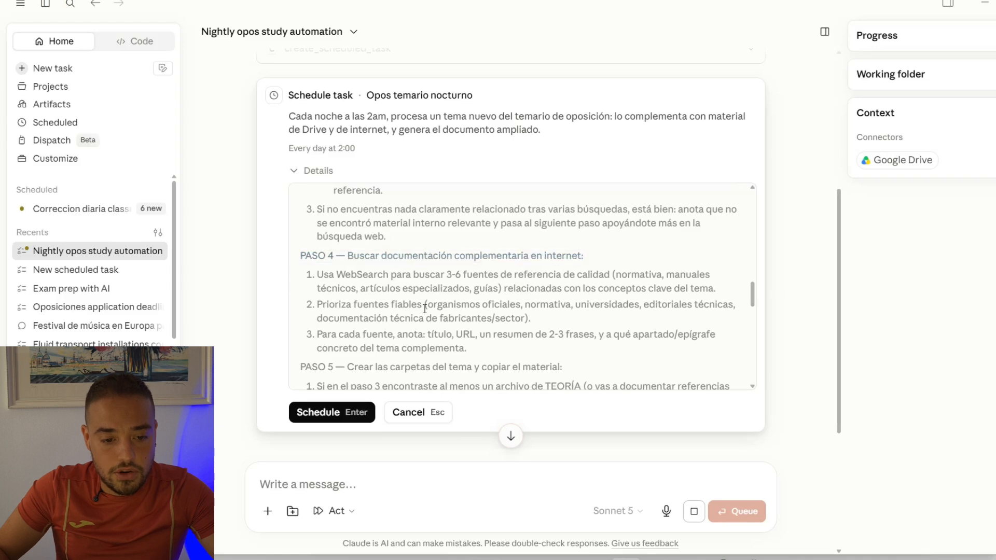
{"action": "scroll", "coordinate": [425, 308], "scroll_direction": "down", "scroll_amount": 3}
{"action": "triple_click", "coordinate": [387, 230]}
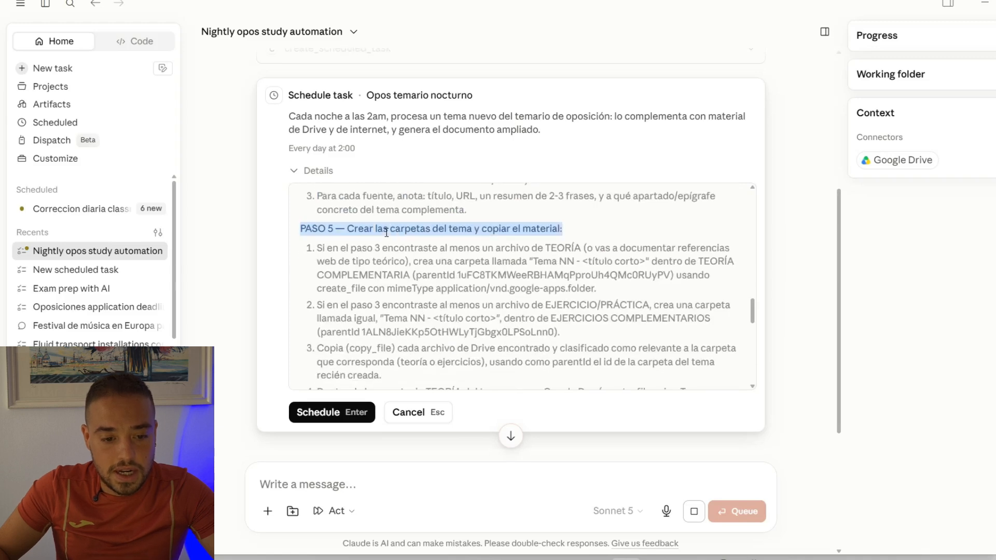
{"action": "left_click", "coordinate": [497, 270]}
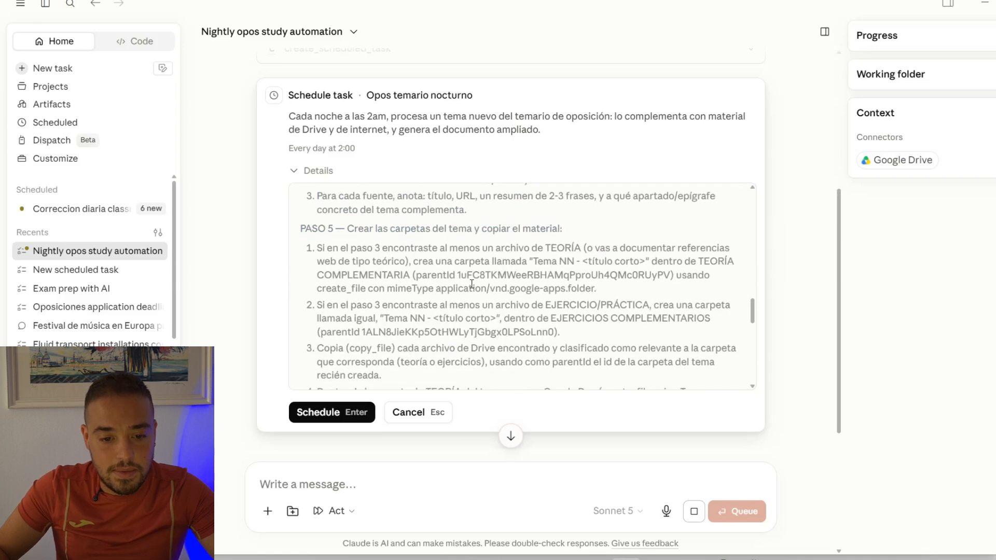
{"action": "scroll", "coordinate": [471, 284], "scroll_direction": "down", "scroll_amount": 5}
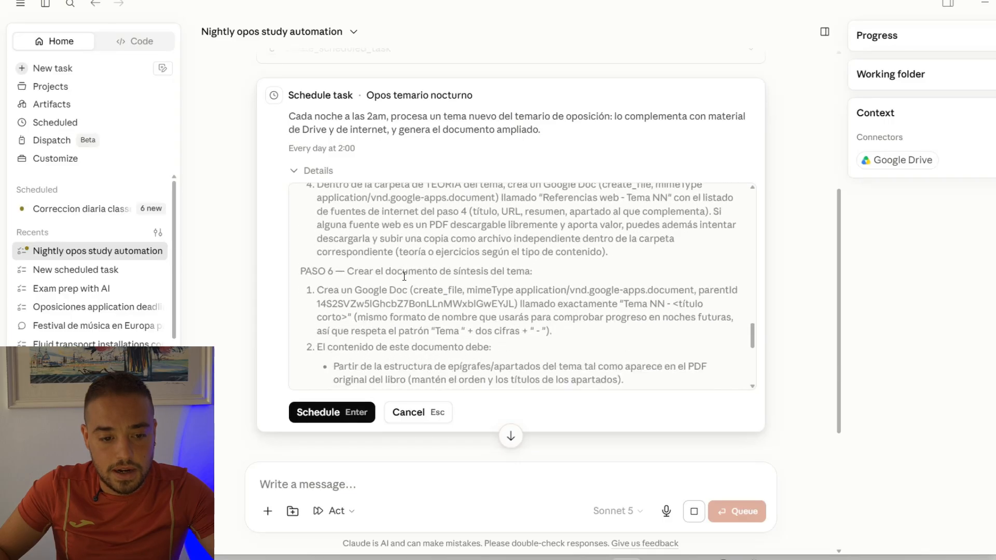
{"action": "triple_click", "coordinate": [404, 272]}
{"action": "scroll", "coordinate": [407, 283], "scroll_direction": "down", "scroll_amount": 2}
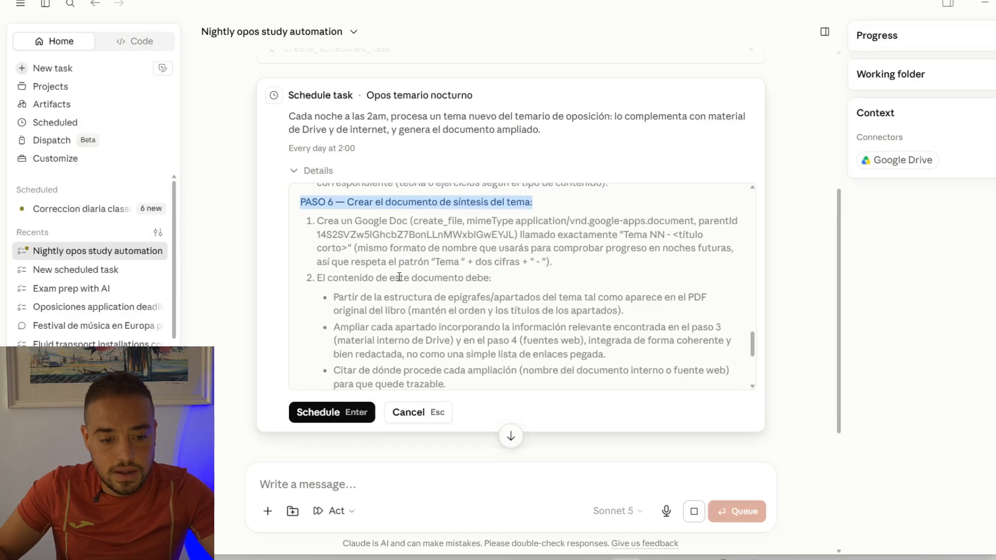
- Approve scheduling the Opos temario nocturno task every day at 2:00 and read Claude's summary of it
{"action": "scroll", "coordinate": [384, 275], "scroll_direction": "down", "scroll_amount": 5}
{"action": "left_click", "coordinate": [333, 418]}
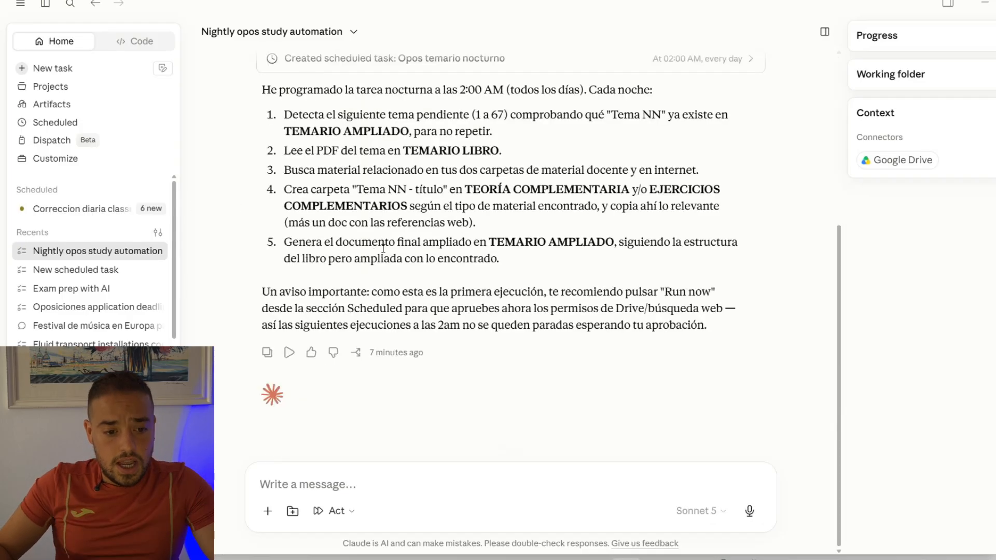
{"action": "scroll", "coordinate": [383, 247], "scroll_direction": "up", "scroll_amount": 3}
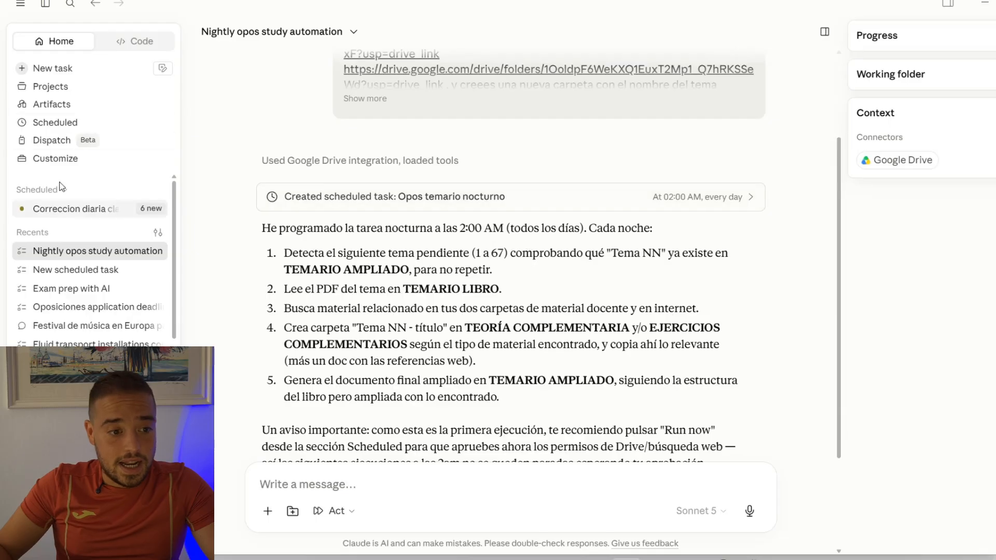
- Run the Opos temario nocturno task immediately from Claude's scheduled tasks
{"action": "left_click", "coordinate": [75, 124]}
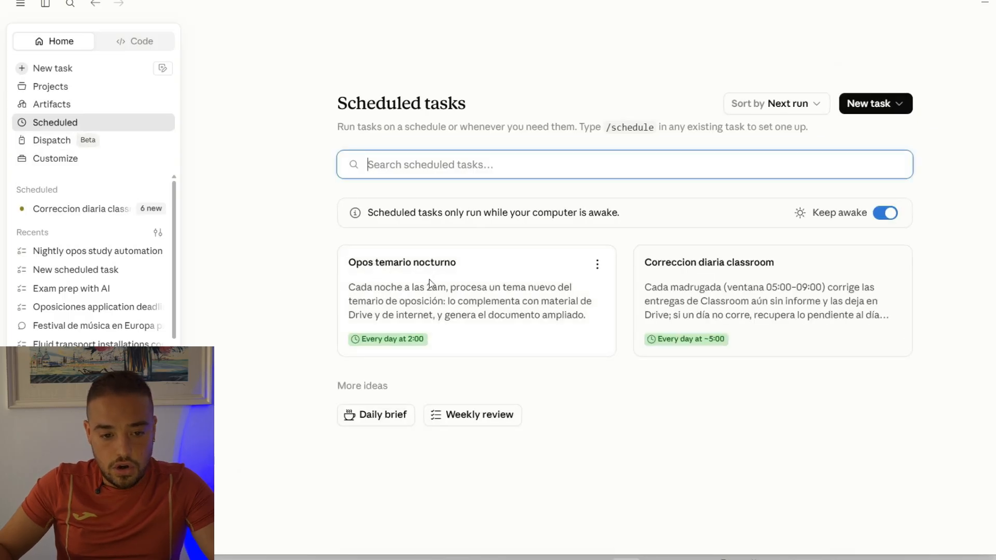
{"action": "left_click", "coordinate": [596, 266]}
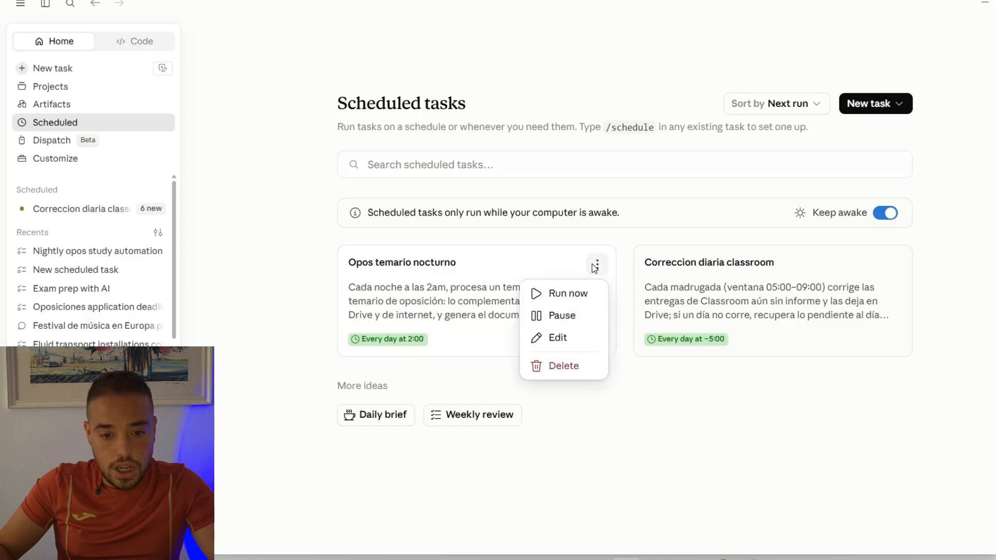
{"action": "left_click", "coordinate": [580, 302]}
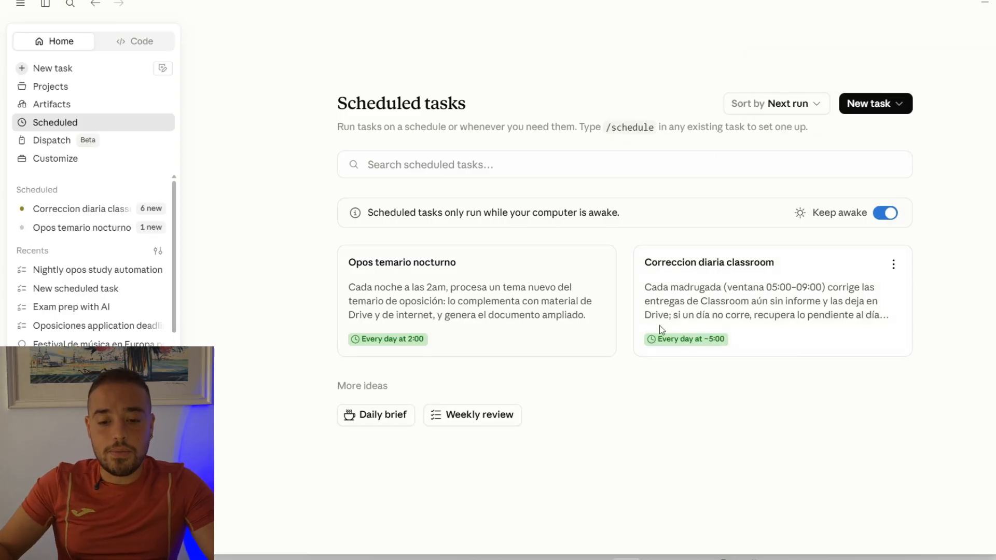
- Switch to ChatGPT, run its scheduled task Tema diario de oposiciones immediately and dismiss the tool suggestions
{"action": "key", "text": "alt+Tab"}
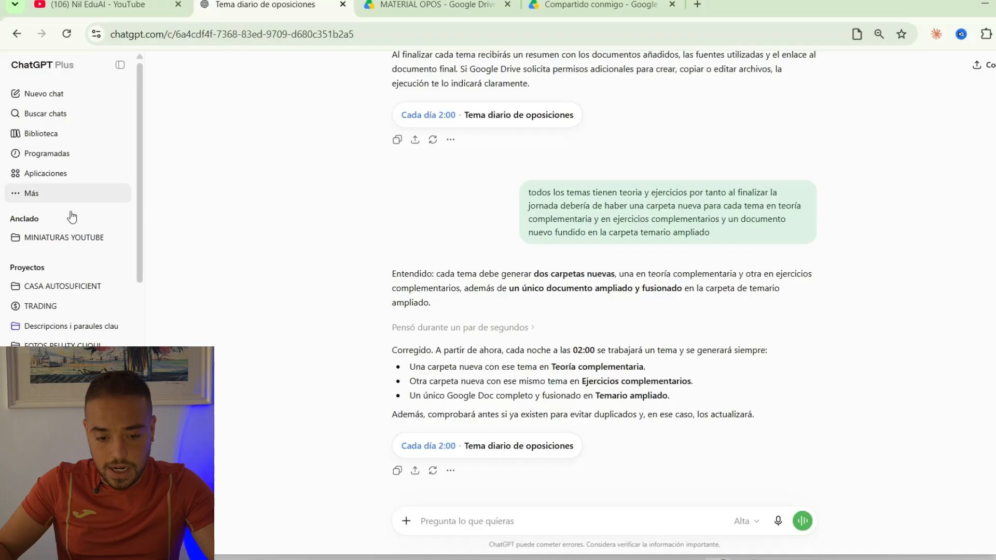
{"action": "left_click", "coordinate": [511, 446]}
{"action": "scroll", "coordinate": [985, 97], "scroll_direction": "down", "scroll_amount": 2}
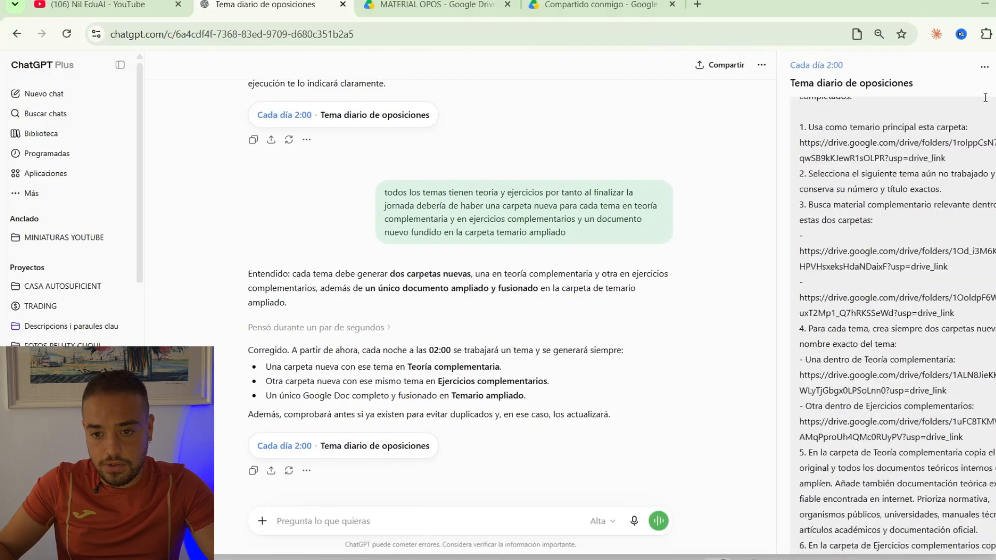
{"action": "scroll", "coordinate": [985, 98], "scroll_direction": "up", "scroll_amount": 2}
{"action": "left_click", "coordinate": [985, 67]}
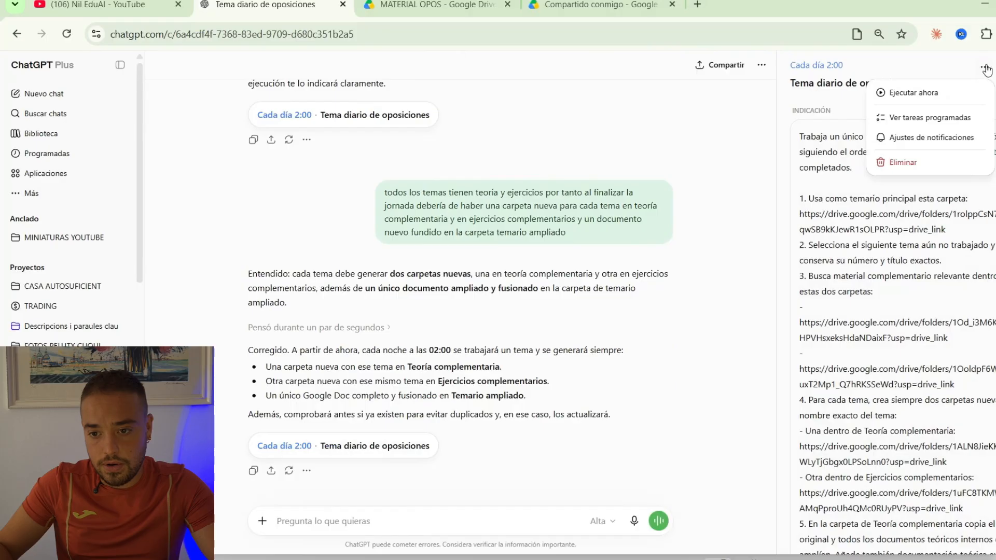
{"action": "left_click", "coordinate": [941, 99]}
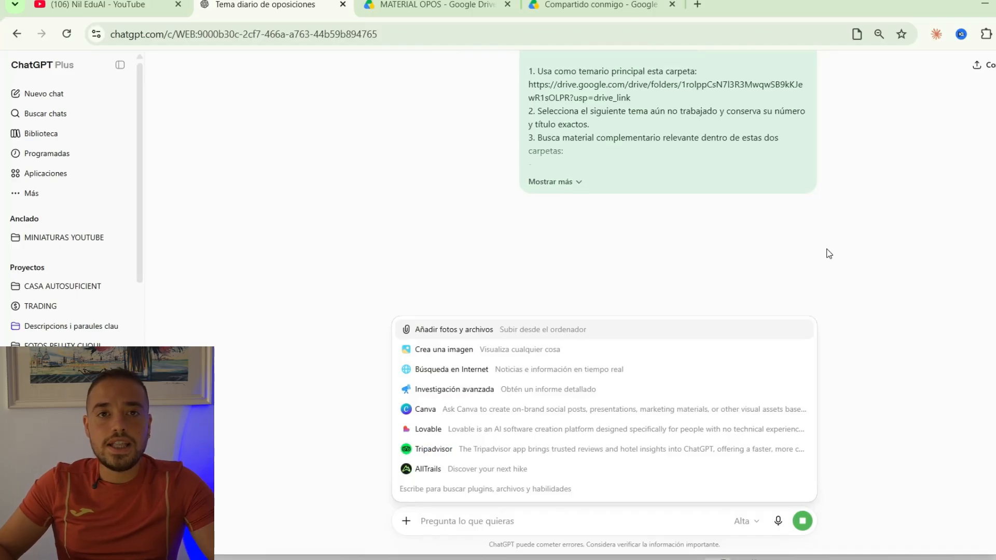
{"action": "key", "text": "Escape"}
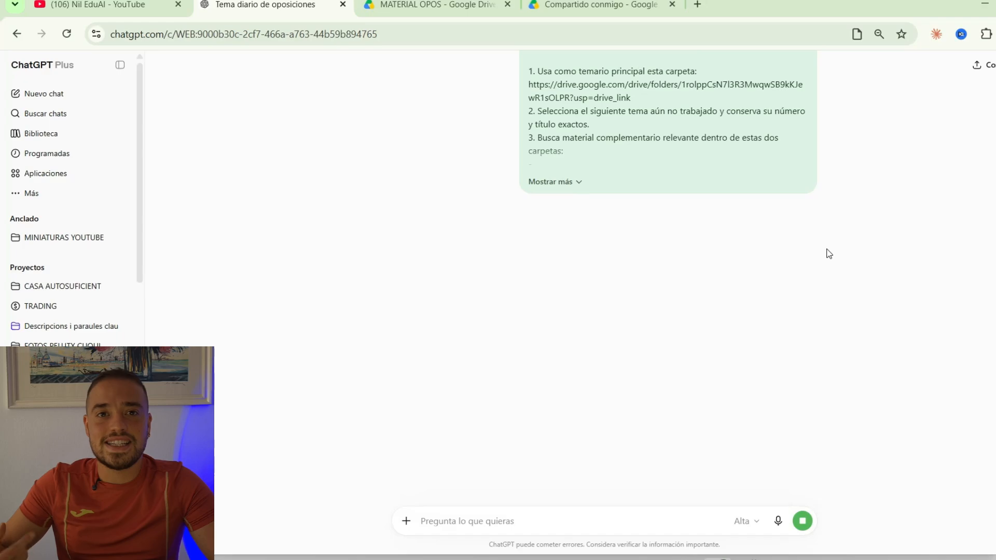